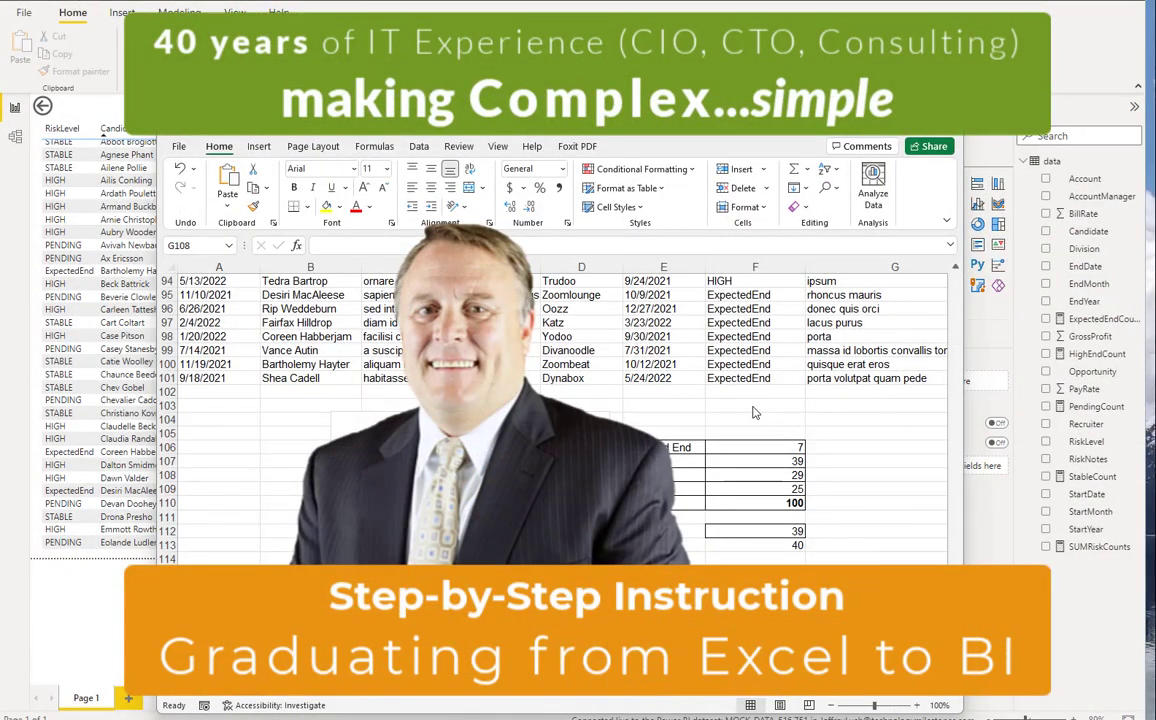
Browse the candidate data in Excel, stepping across row 2's columns and scrolling the rows
scroll(755, 412, up, 20)
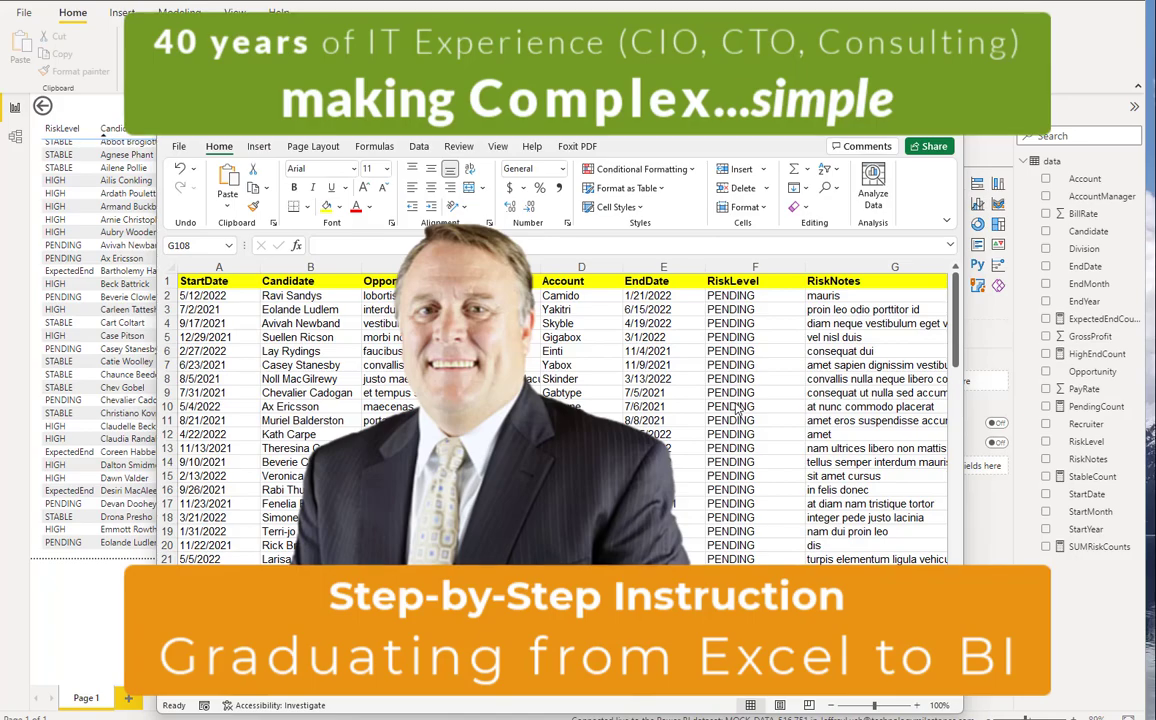
click(340, 294)
key(Right)
key(Right)
key(Right)
key(Right)
key(Right)
key(Right)
key(Right)
key(Right)
key(Right)
key(Right)
key(Right)
key(Right)
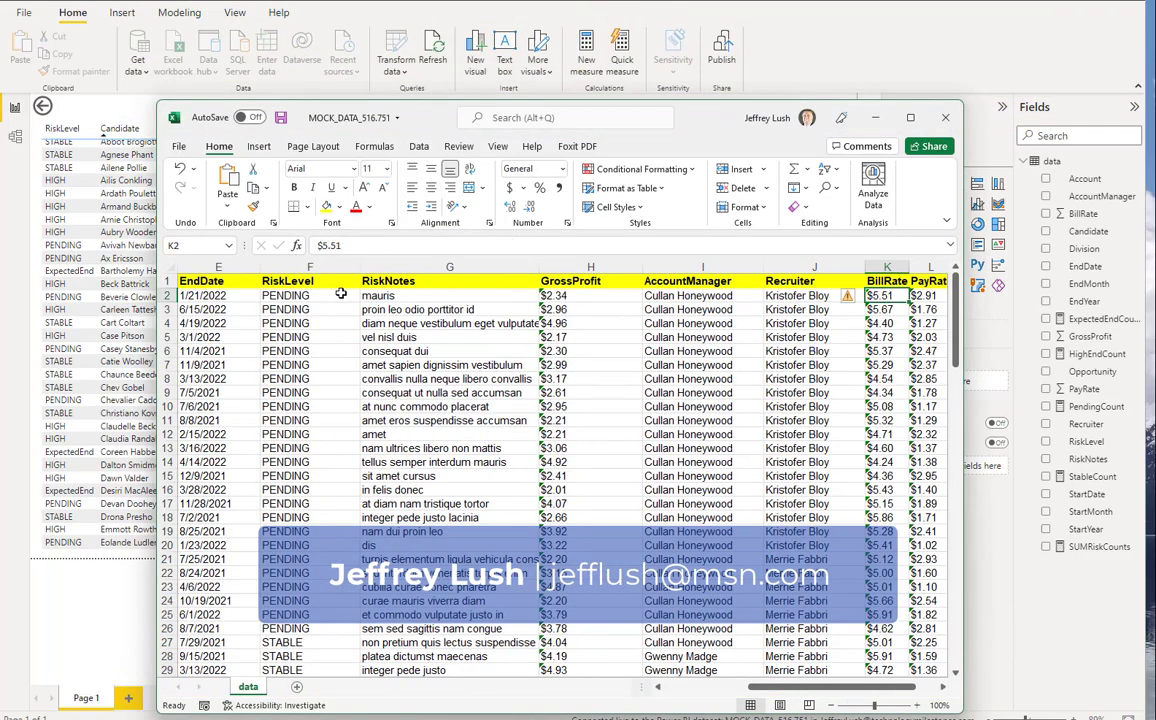
key(Left)
key(Left)
key(Left)
key(Left)
key(Left)
key(Left)
key(Left)
key(Left)
key(Left)
key(Left)
key(Left)
key(Left)
key(Left)
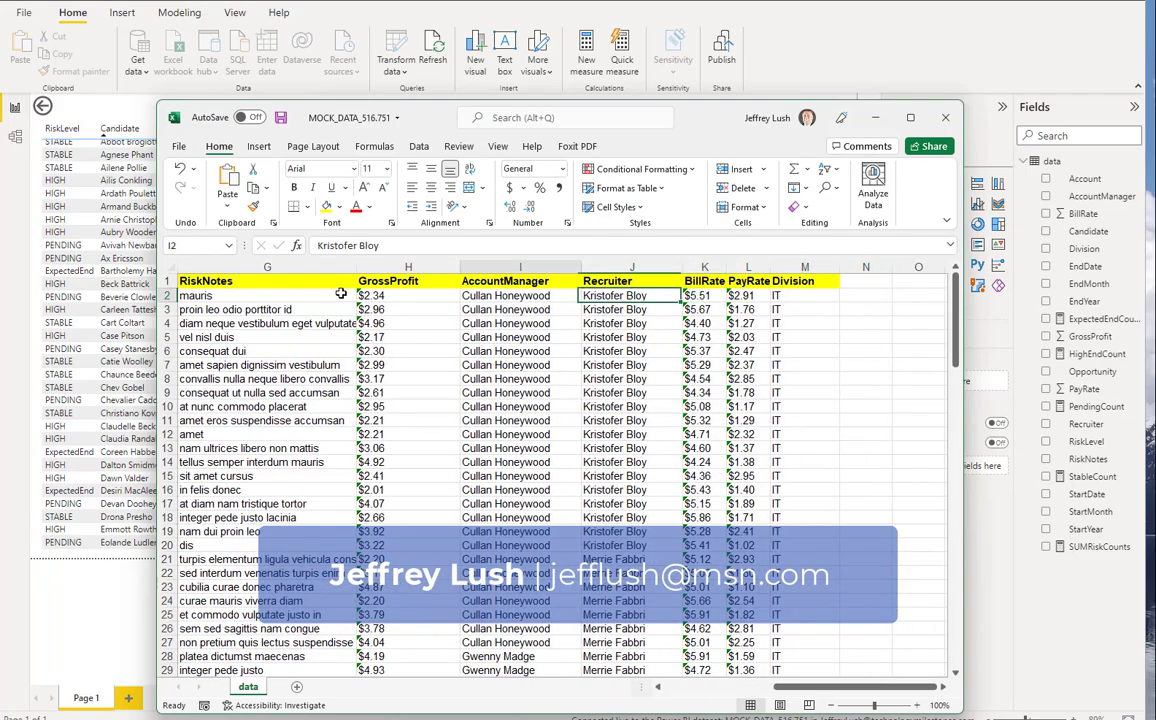
key(Right)
key(Right)
key(Right)
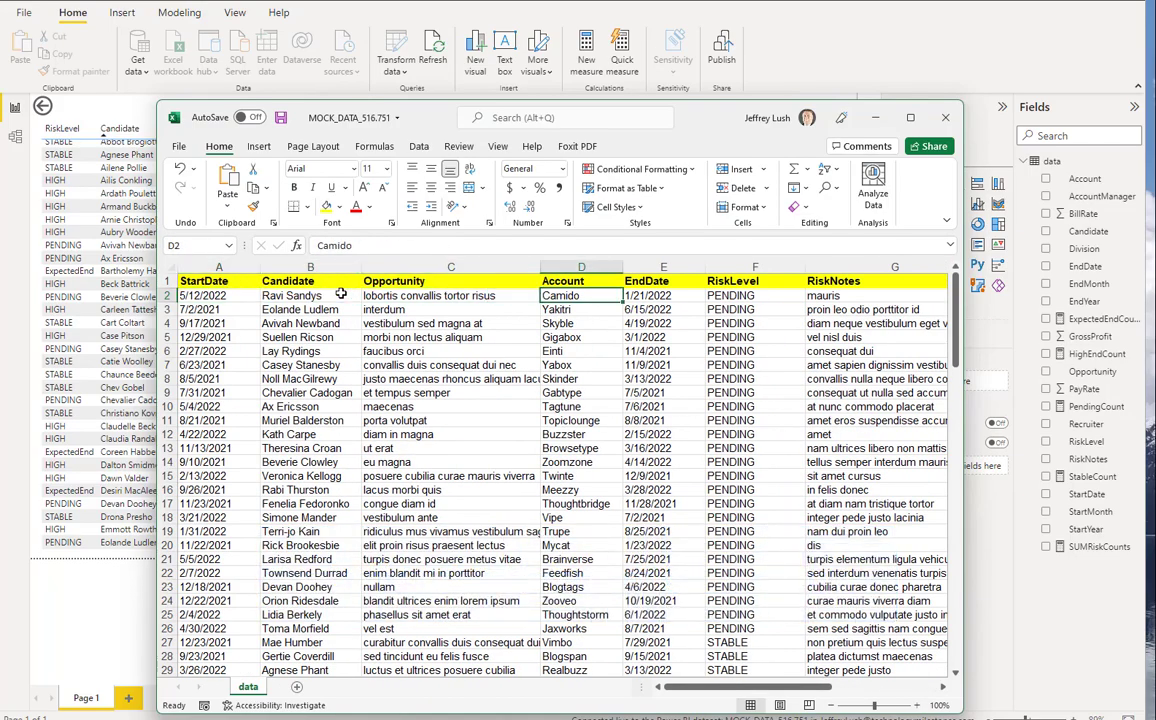
scroll(560, 365, down, 20)
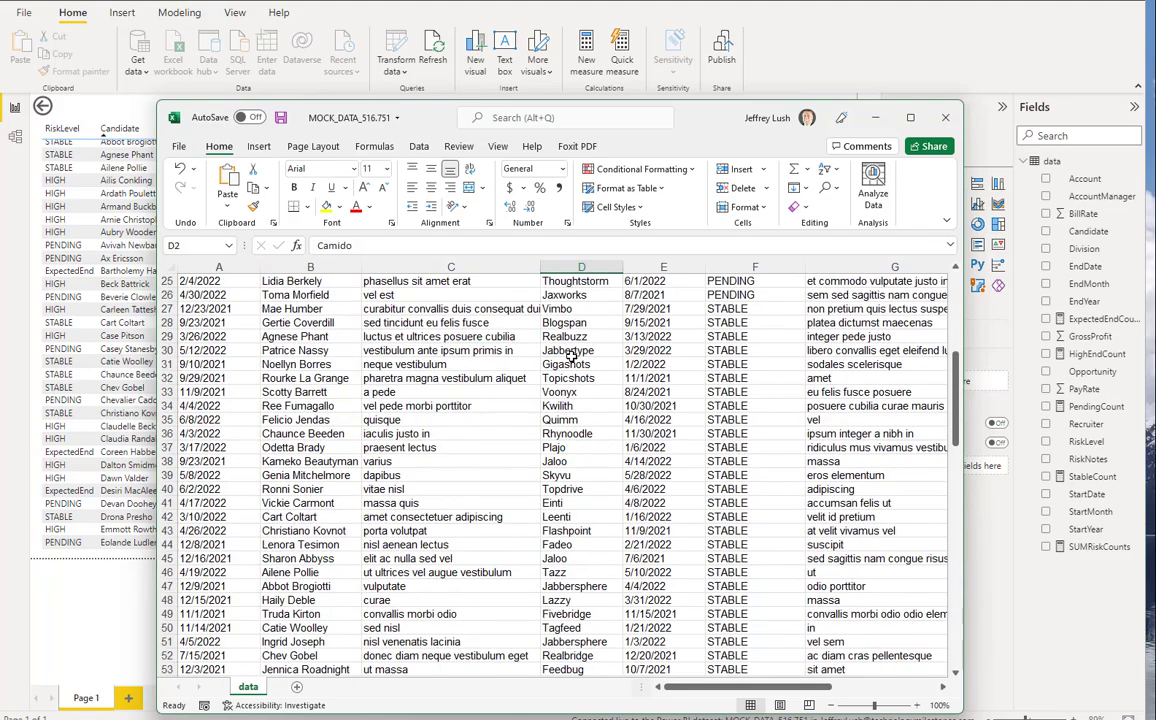
scroll(571, 357, down, 6)
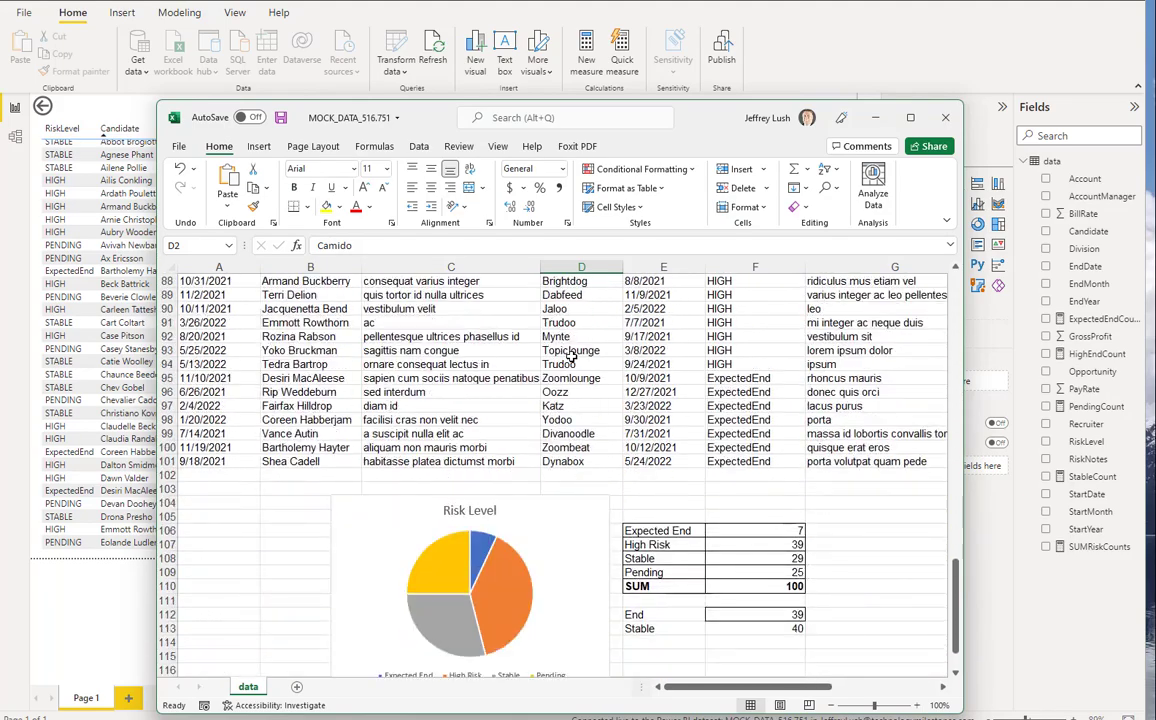
Select the Risk Level pie chart, then move the Excel window to the right side
click(592, 398)
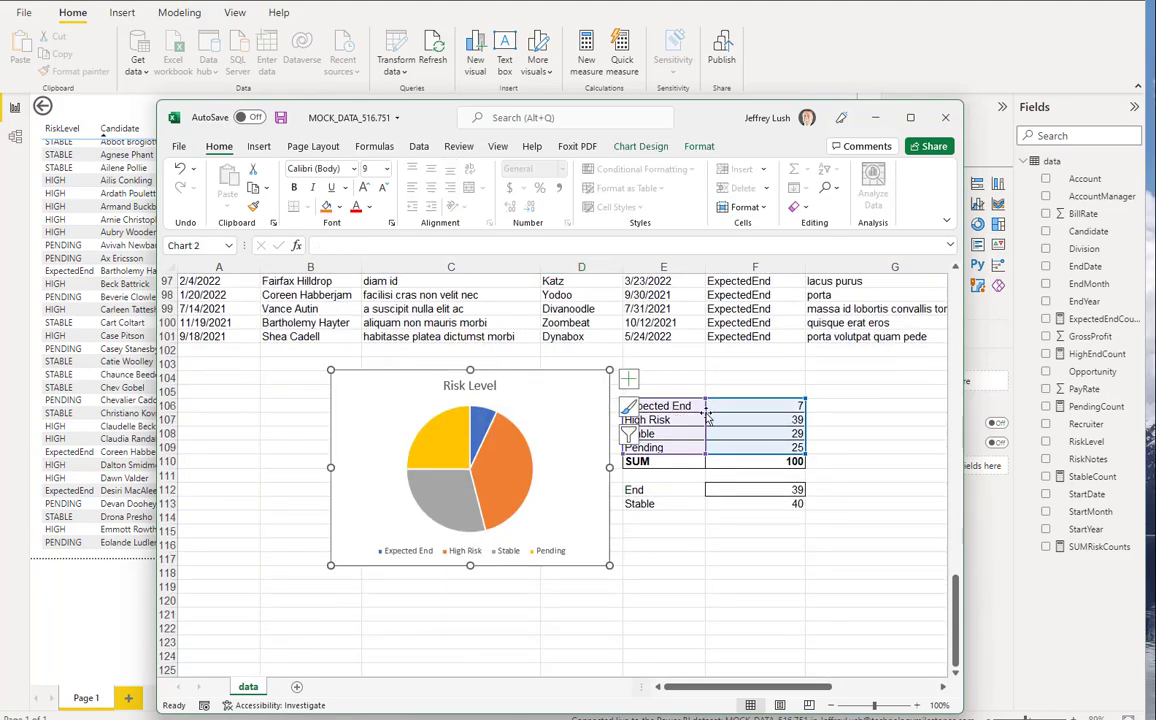
click(852, 412)
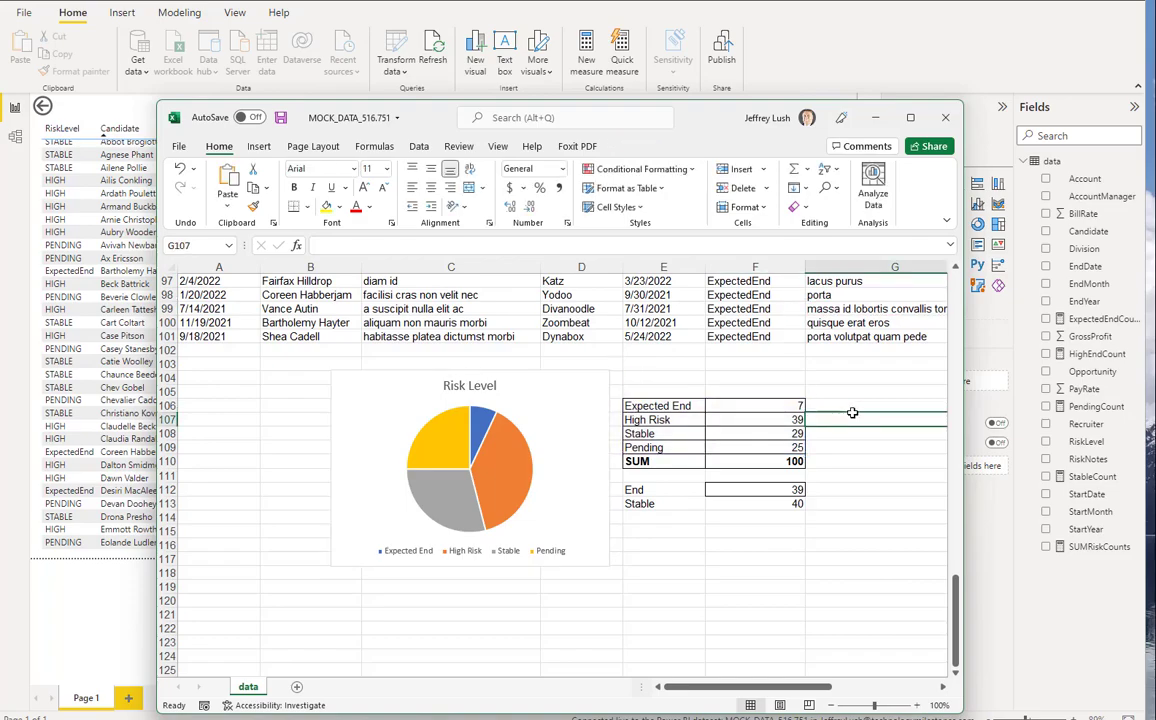
drag(650, 117, 1150, 119)
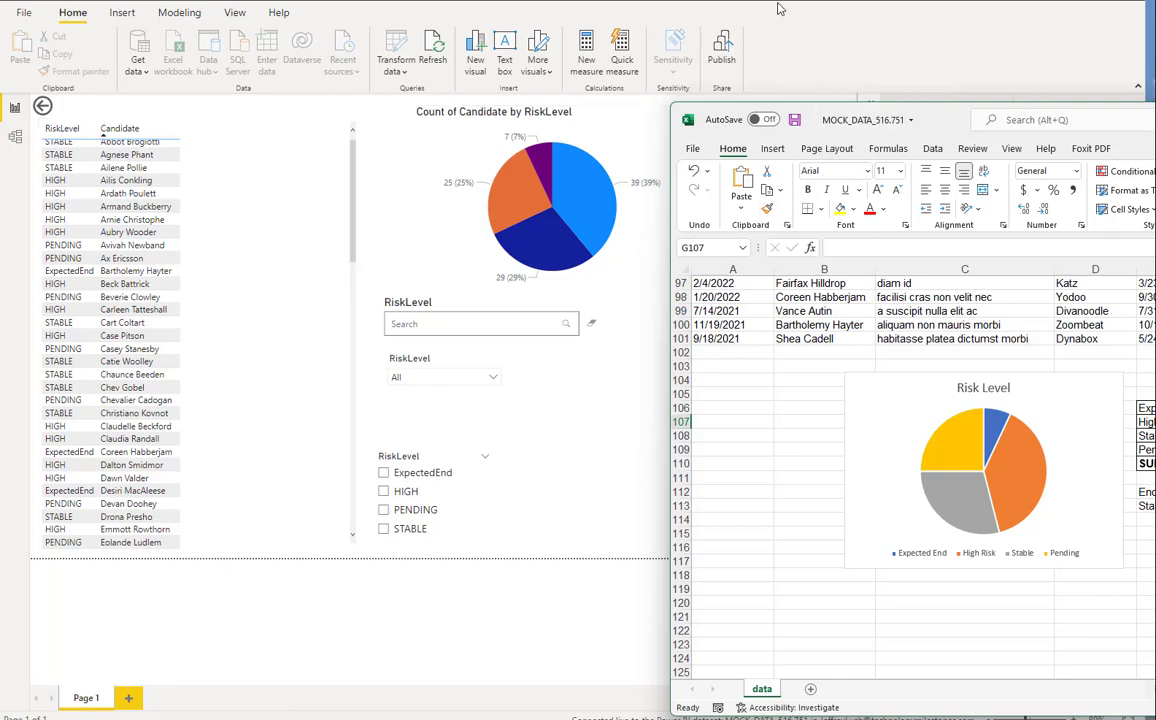
Move the HighEndCount card reading 39 lower on the canvas, right of the RiskLevel slicers
click(707, 8)
click(802, 382)
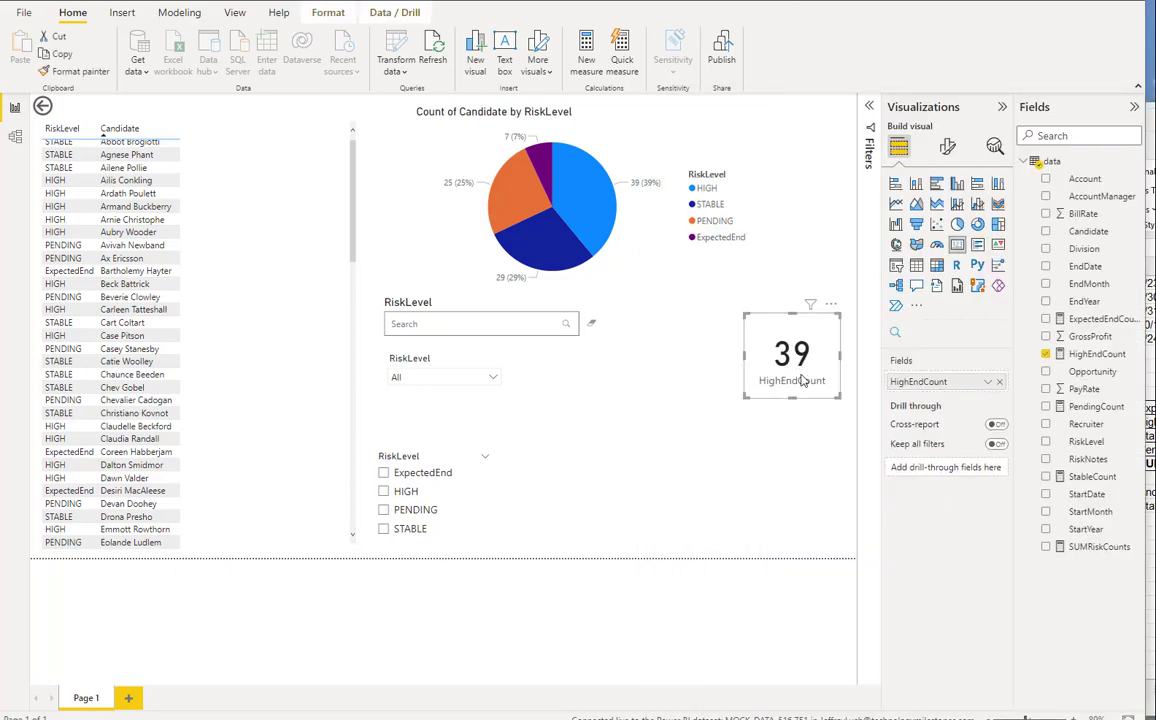
drag(802, 382, 788, 441)
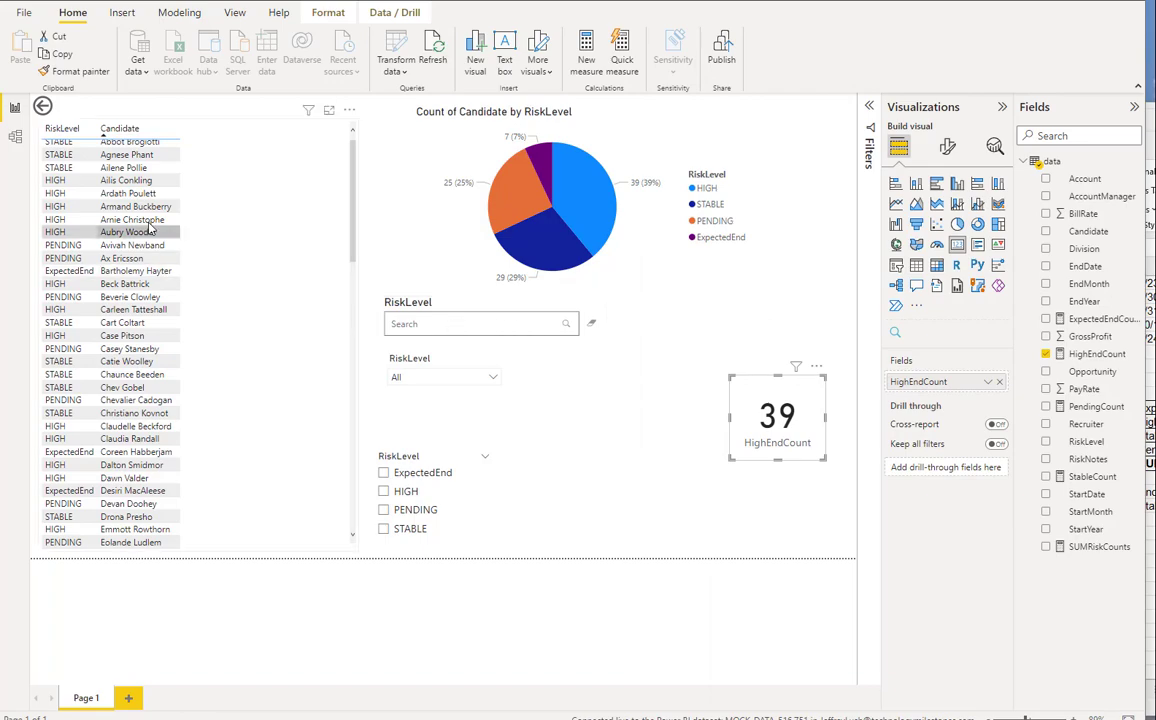
scroll(118, 238, up, 1)
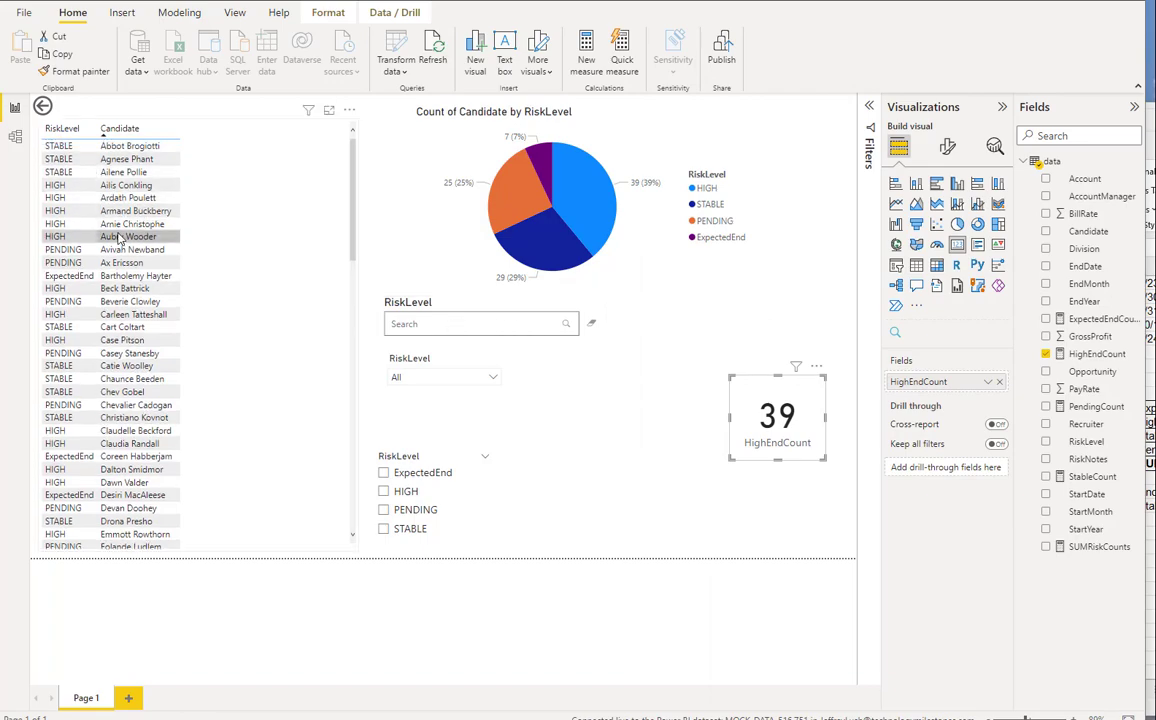
Switch to Excel, centre its window over the report, and scroll up through the data rows
key(alt+Tab)
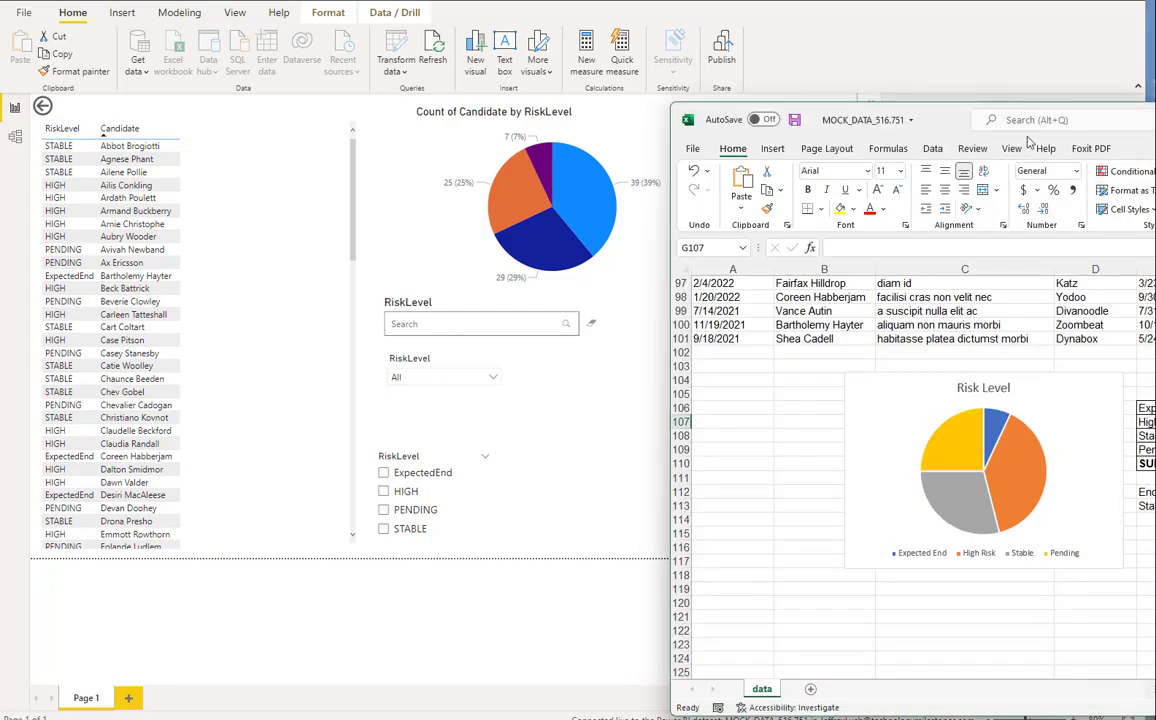
drag(975, 112, 872, 104)
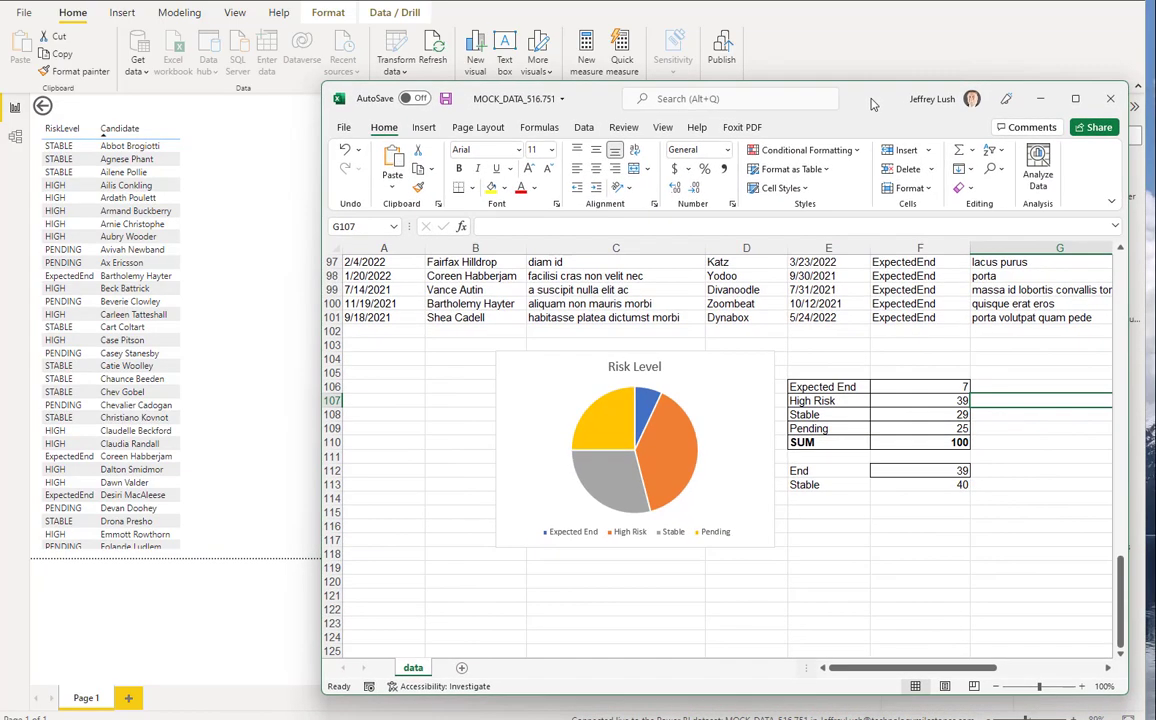
scroll(835, 401, up, 7)
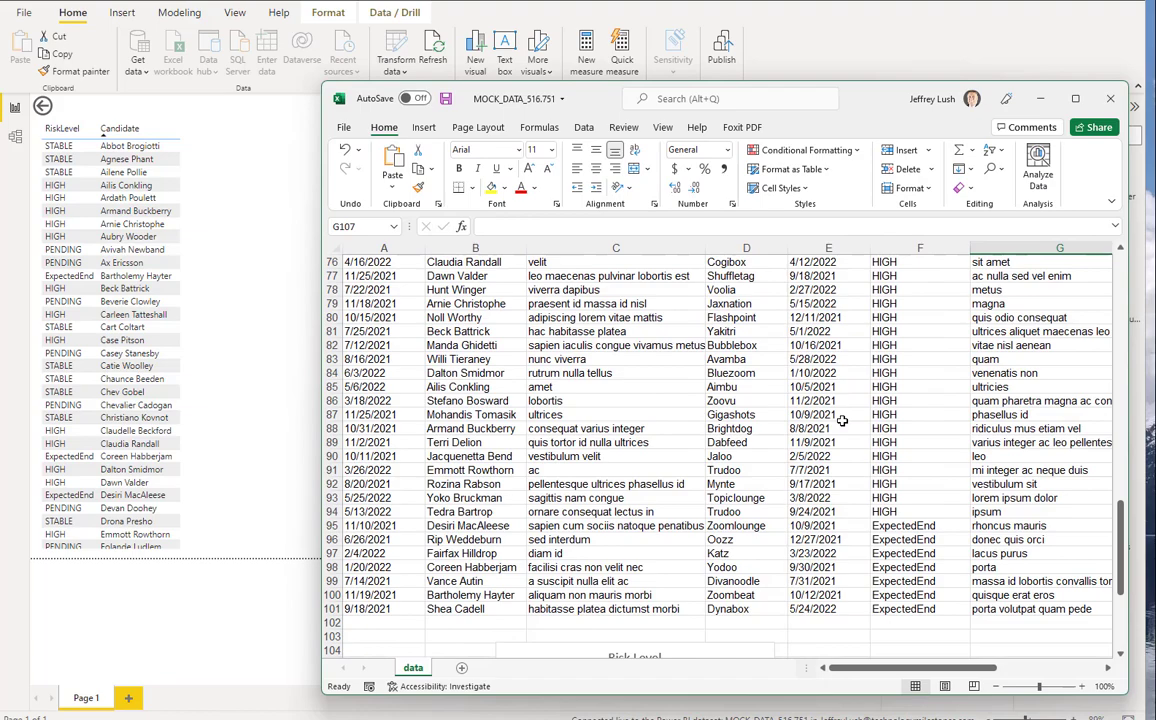
scroll(842, 421, up, 8)
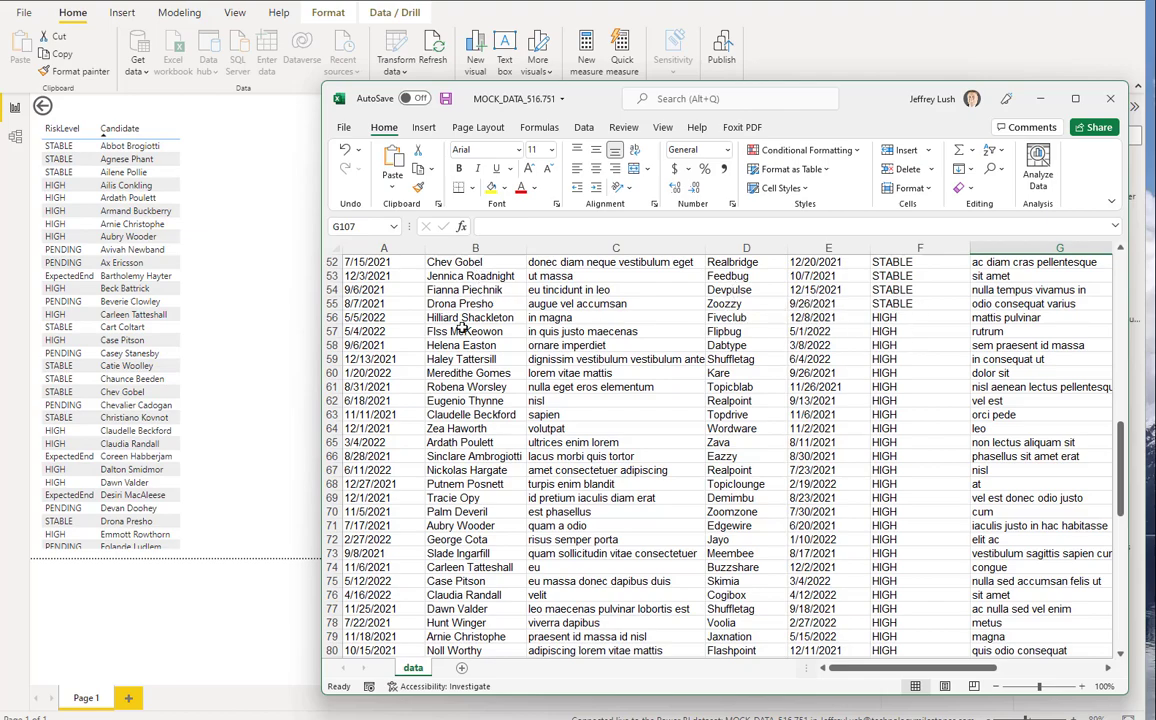
Add the Division field to the candidate table so each row shows IT or WF
click(220, 197)
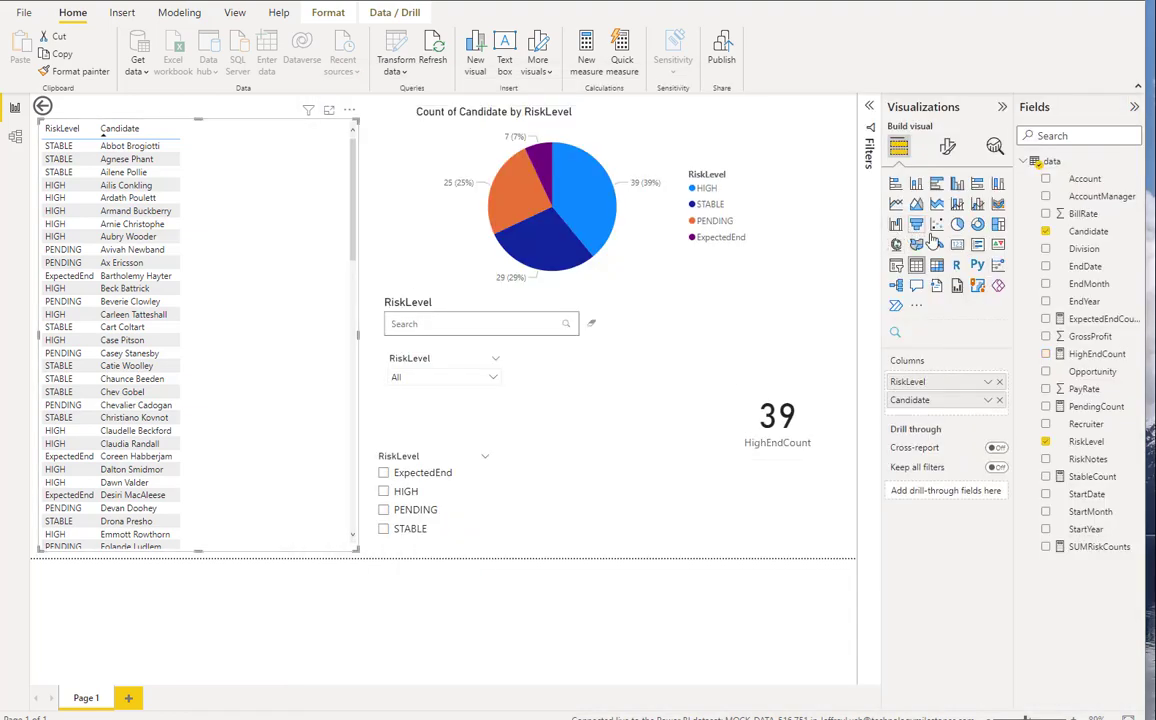
drag(1082, 248, 287, 258)
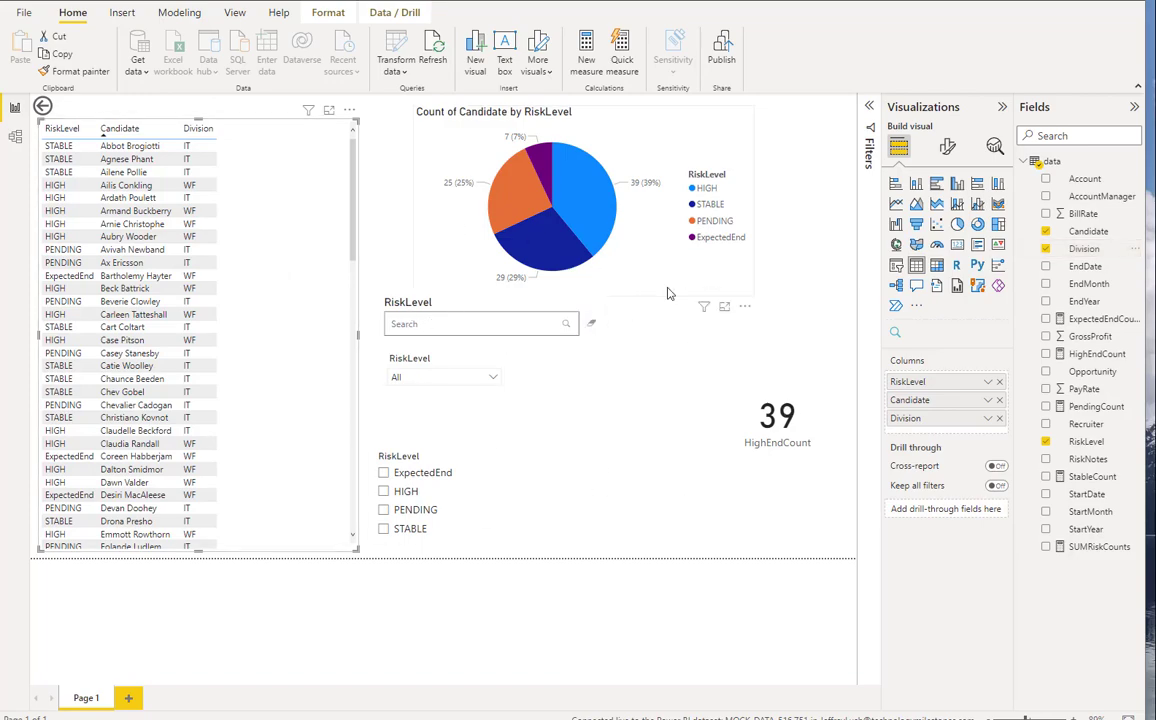
In Excel, inspect the Risk Level pie chart and the COUNTIF formula behind Expected End
key(alt+Tab)
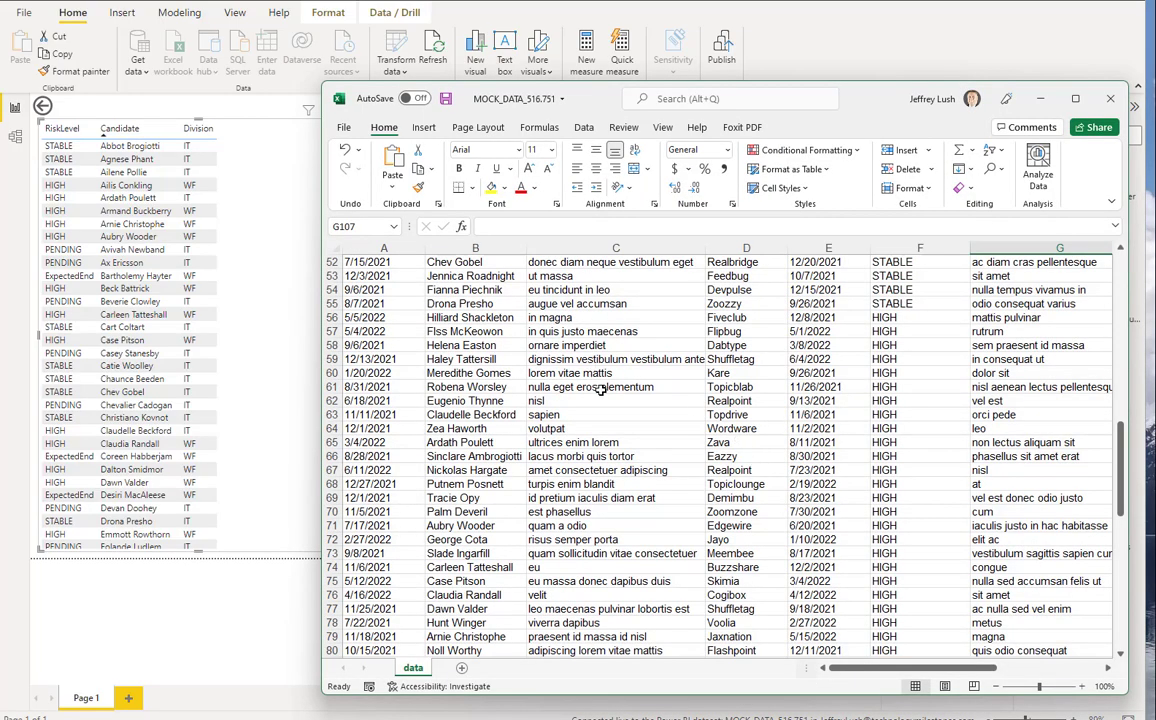
scroll(650, 436, down, 13)
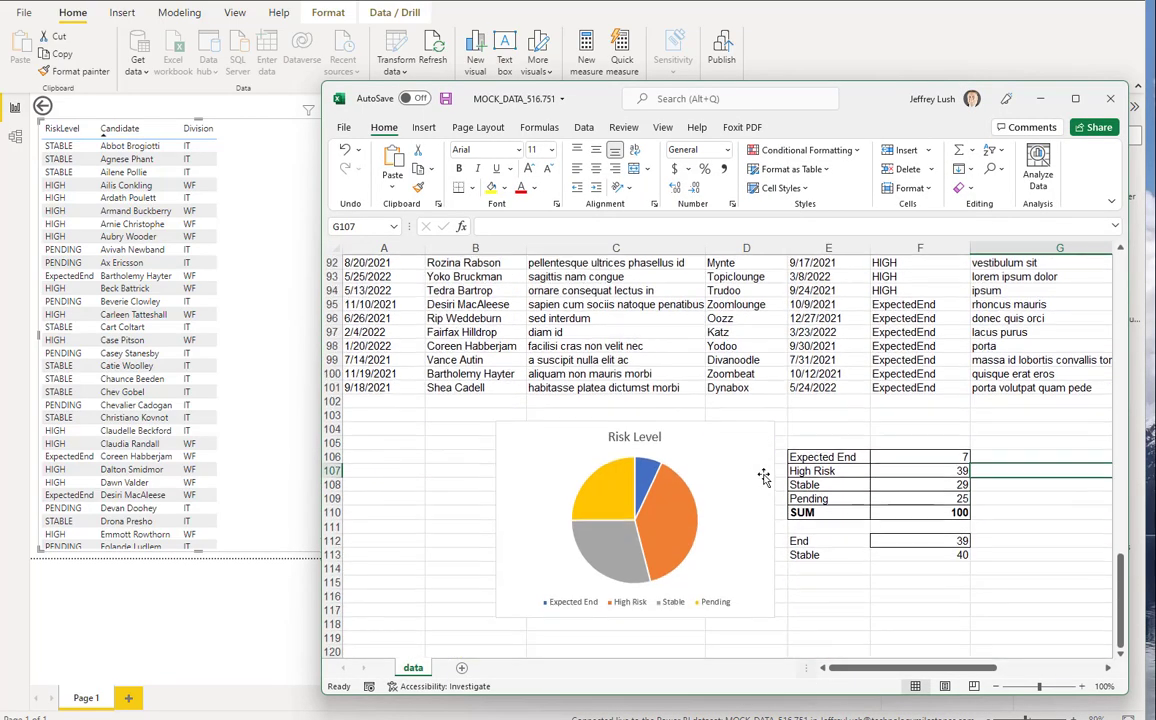
scroll(763, 477, down, 2)
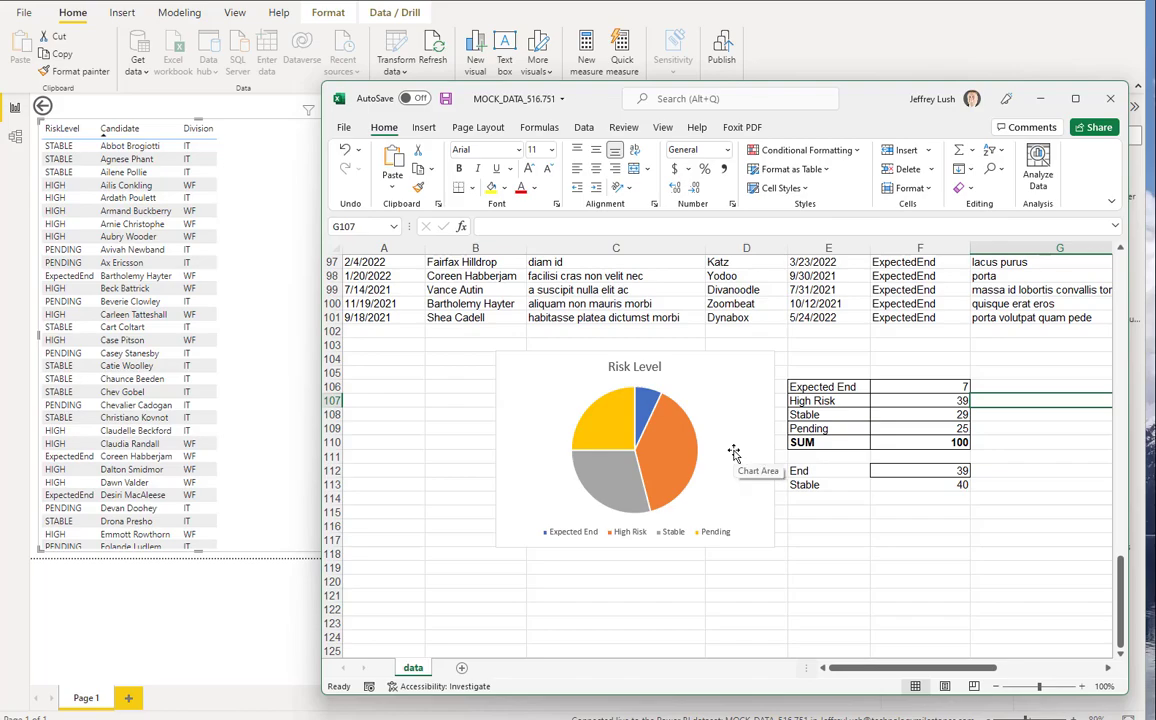
click(683, 450)
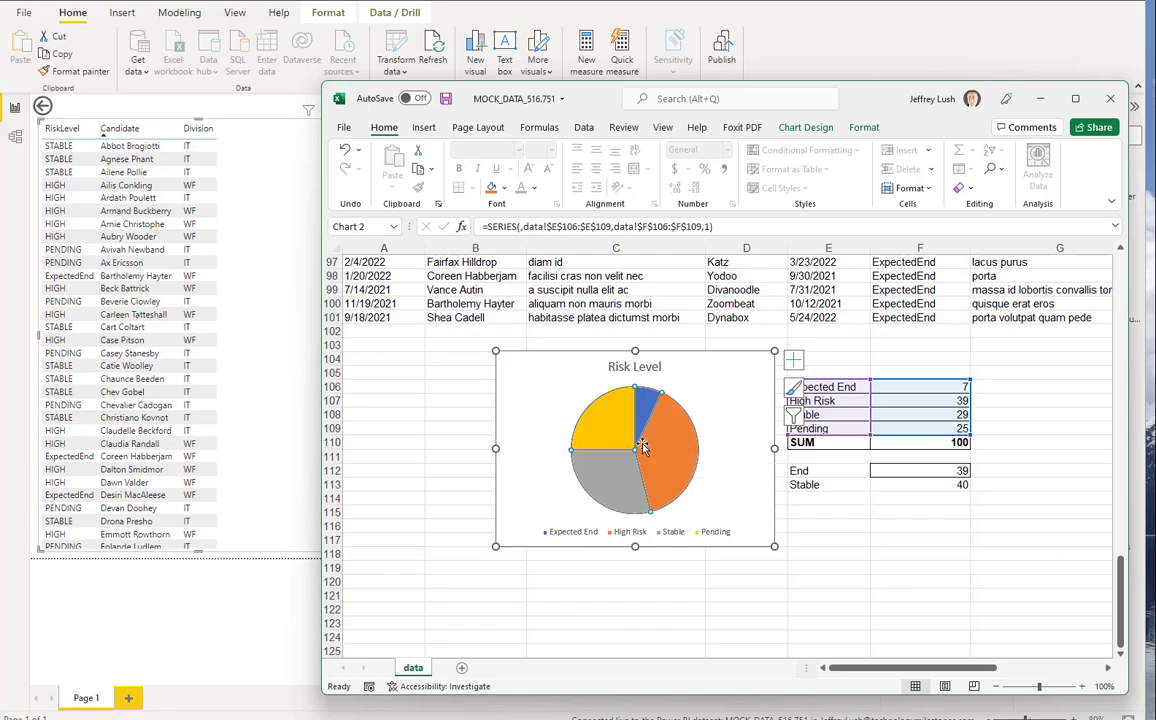
click(840, 530)
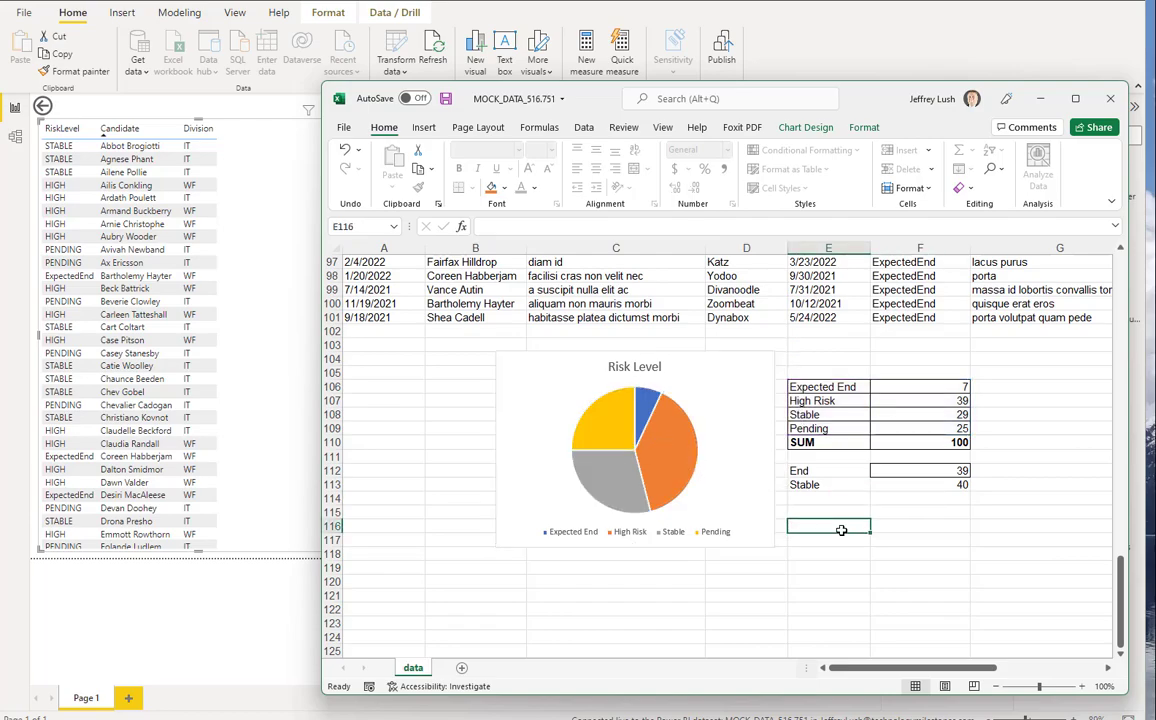
click(756, 474)
click(910, 387)
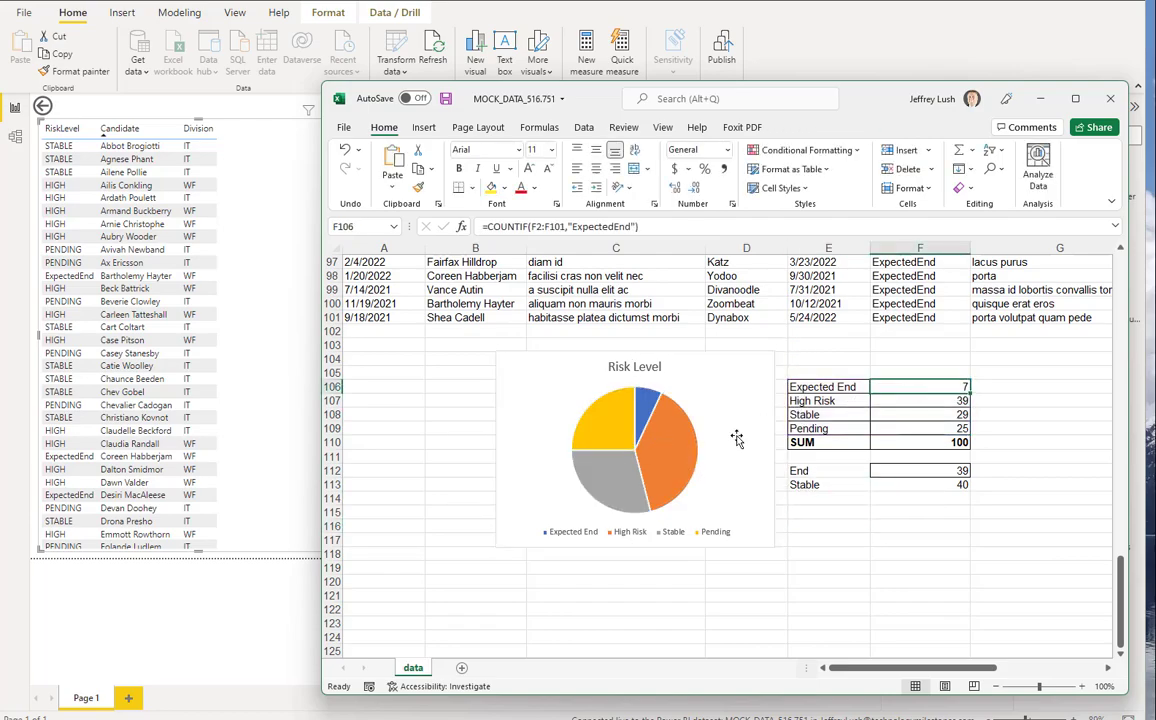
click(676, 454)
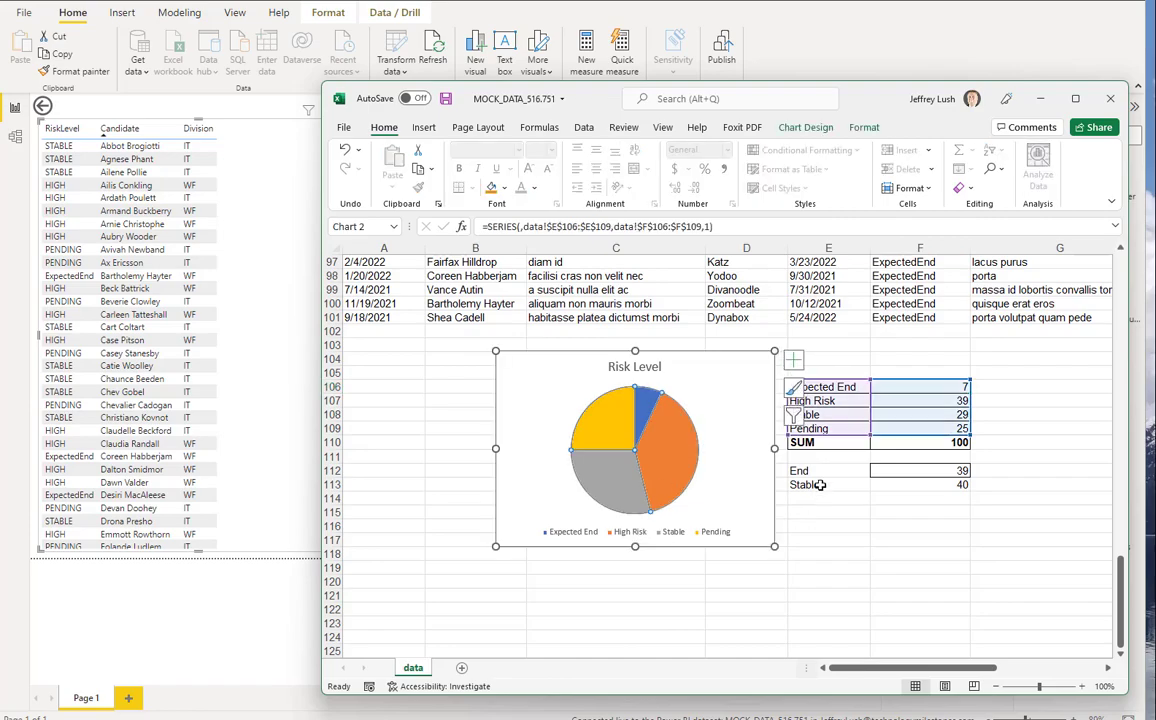
Scroll the sheet, clear the chart selection, and widen the Excel workbook window
scroll(812, 482, down, 1)
scroll(907, 333, up, 20)
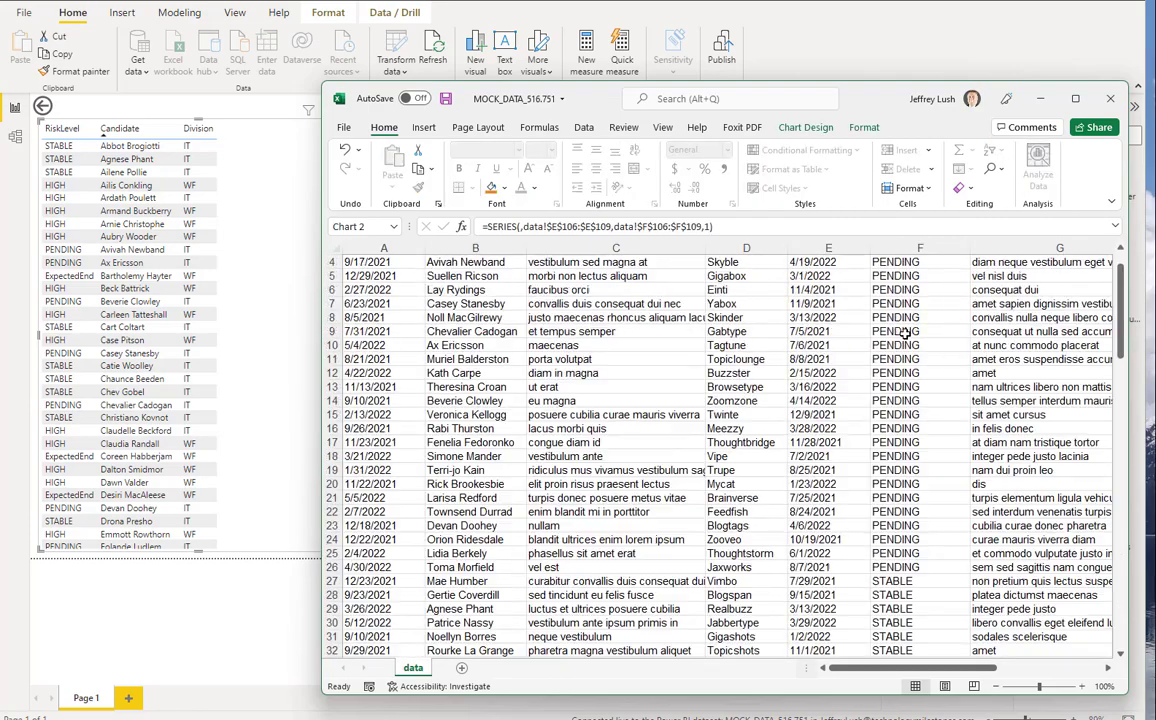
scroll(905, 374, down, 10)
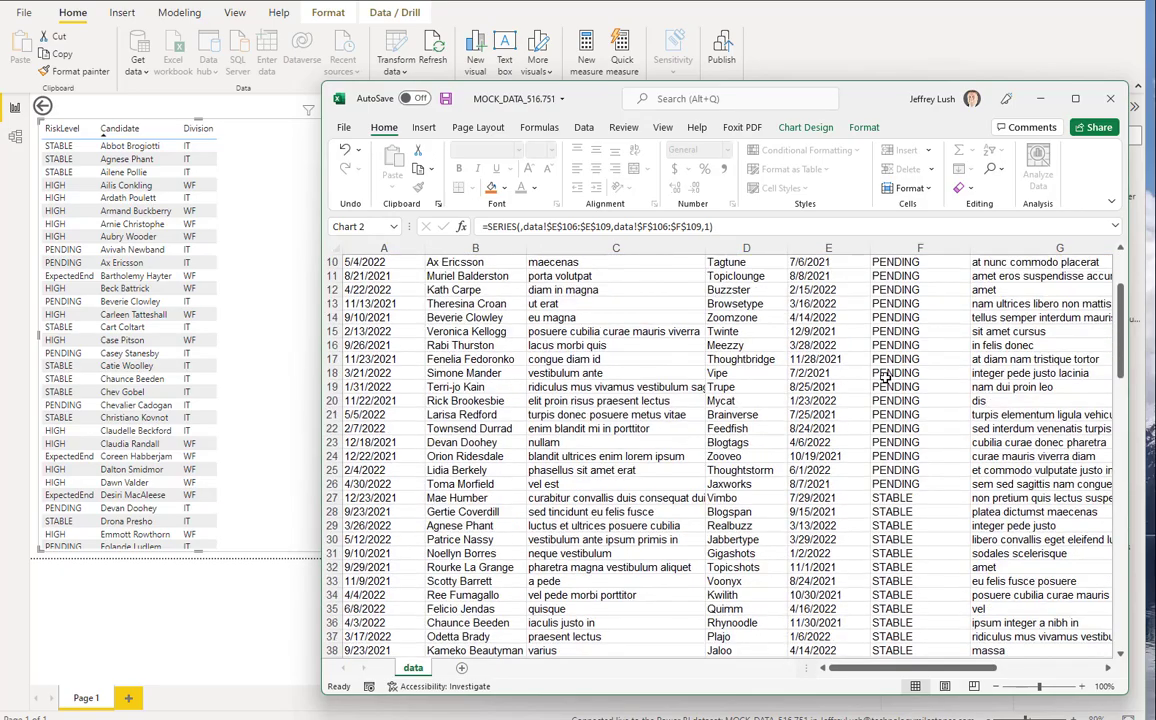
scroll(876, 402, up, 10)
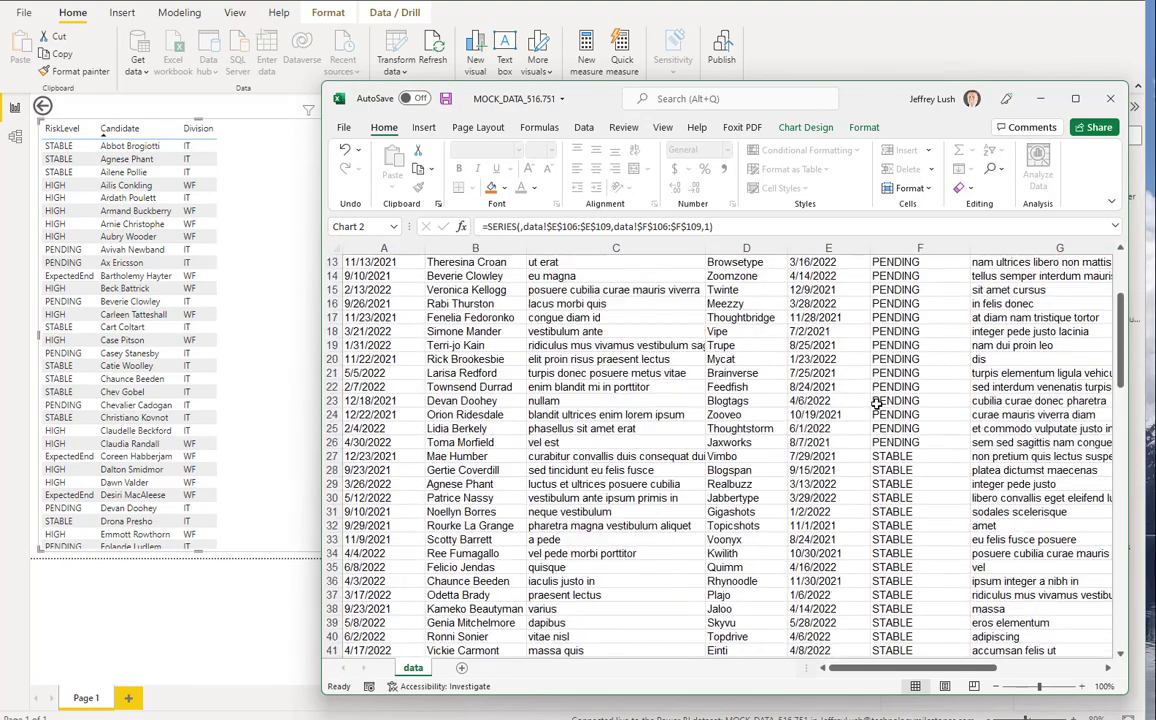
scroll(876, 415, down, 12)
scroll(876, 427, down, 20)
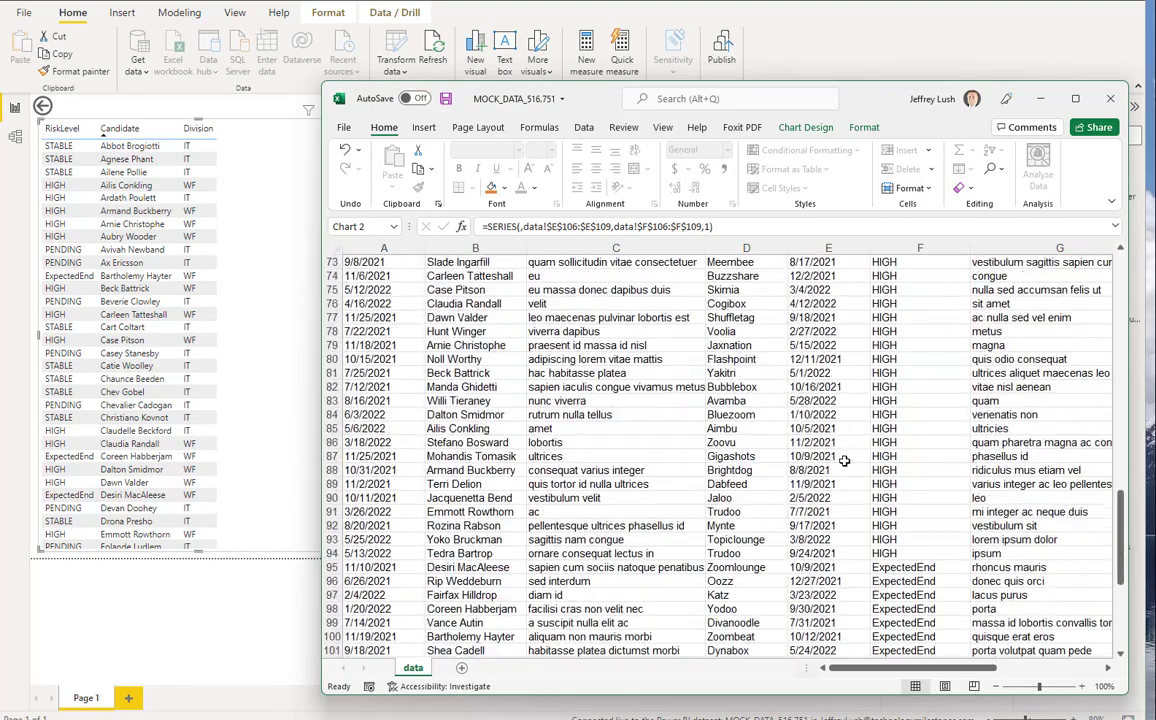
click(470, 359)
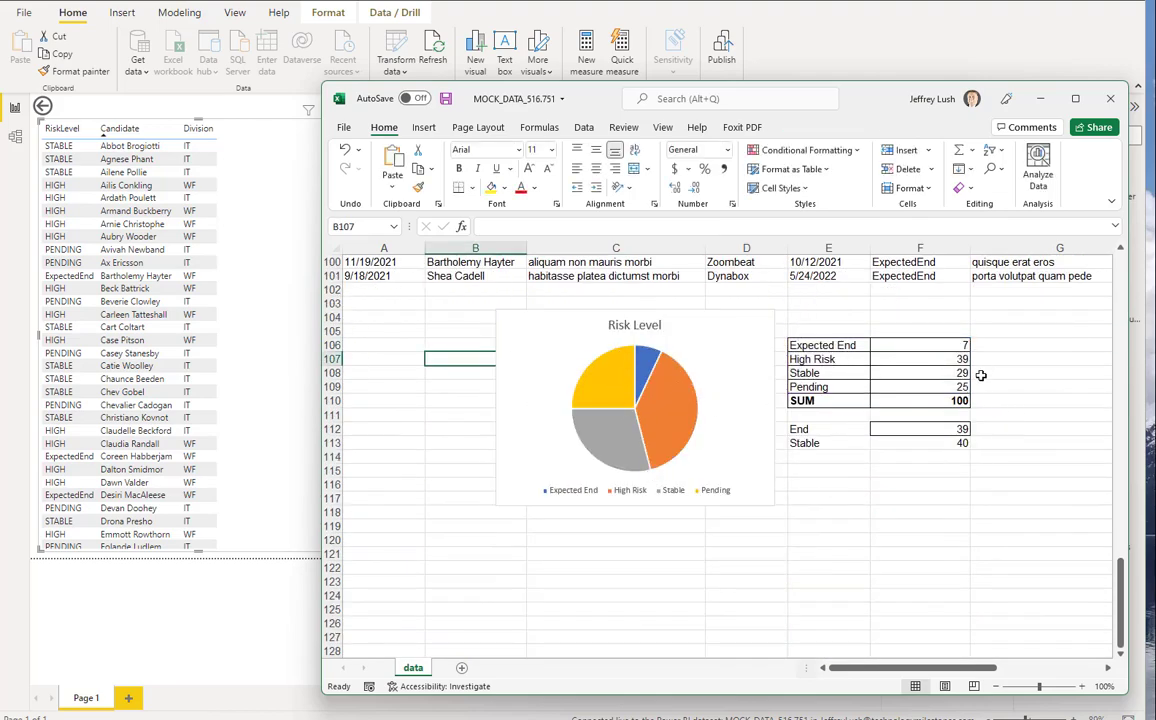
scroll(740, 455, up, 20)
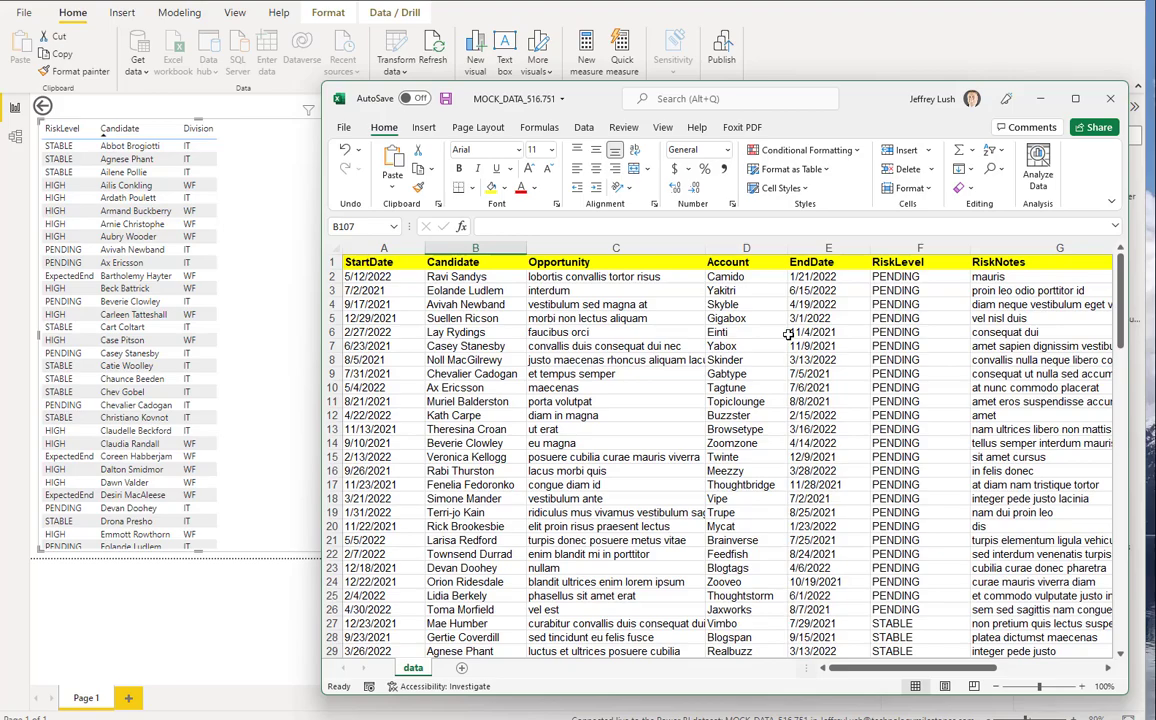
scroll(690, 428, down, 18)
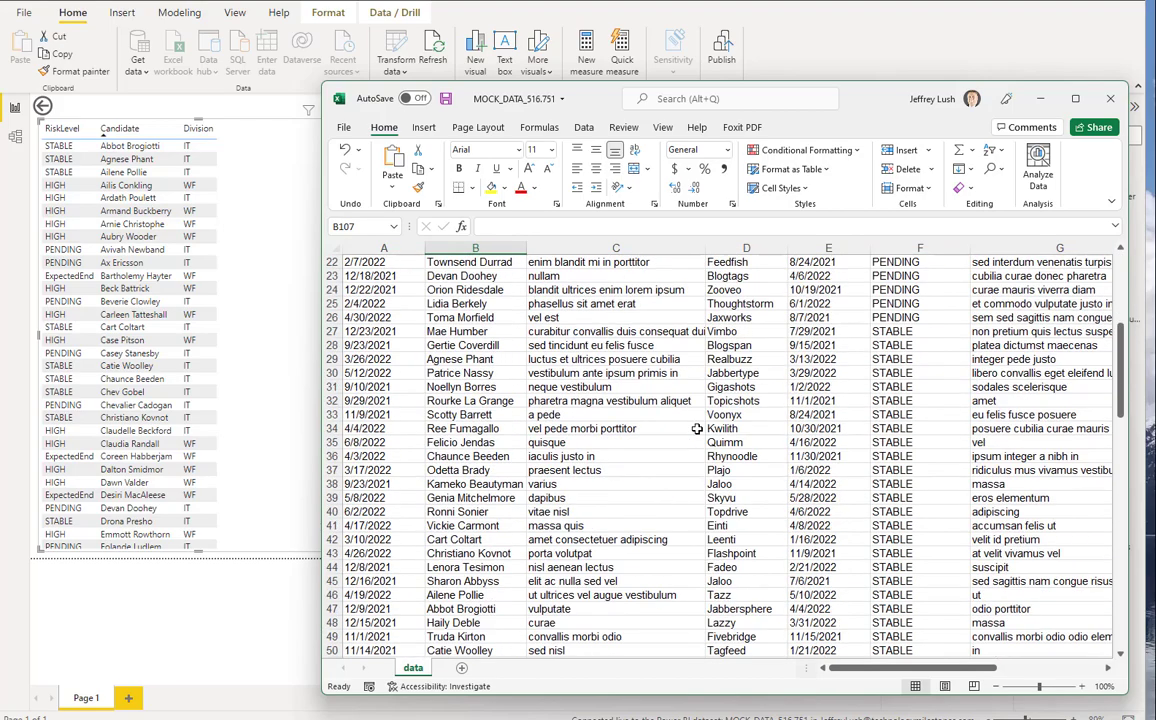
scroll(701, 432, down, 14)
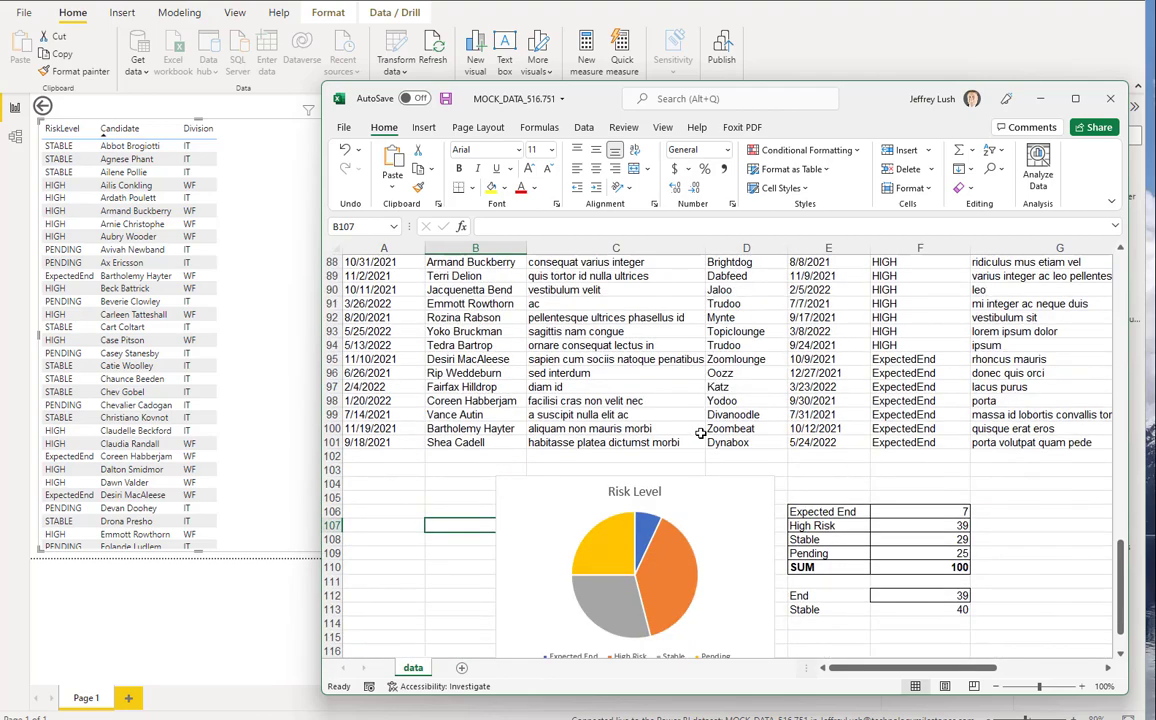
click(672, 570)
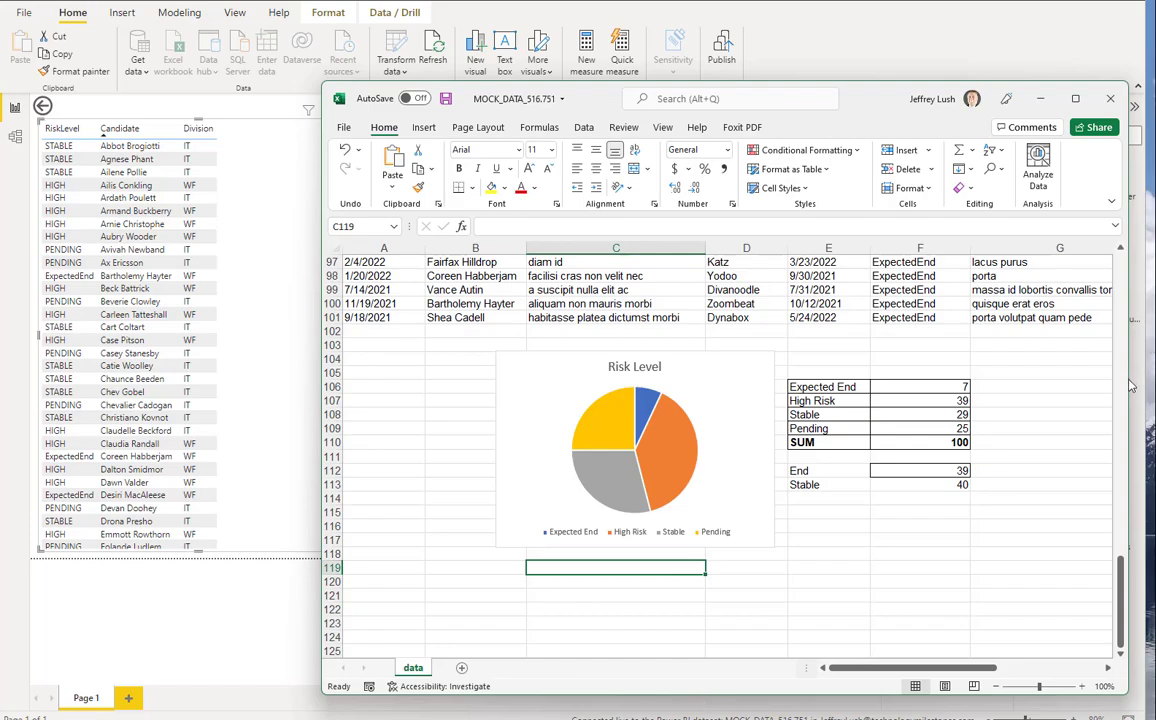
drag(1130, 385, 1148, 385)
click(241, 610)
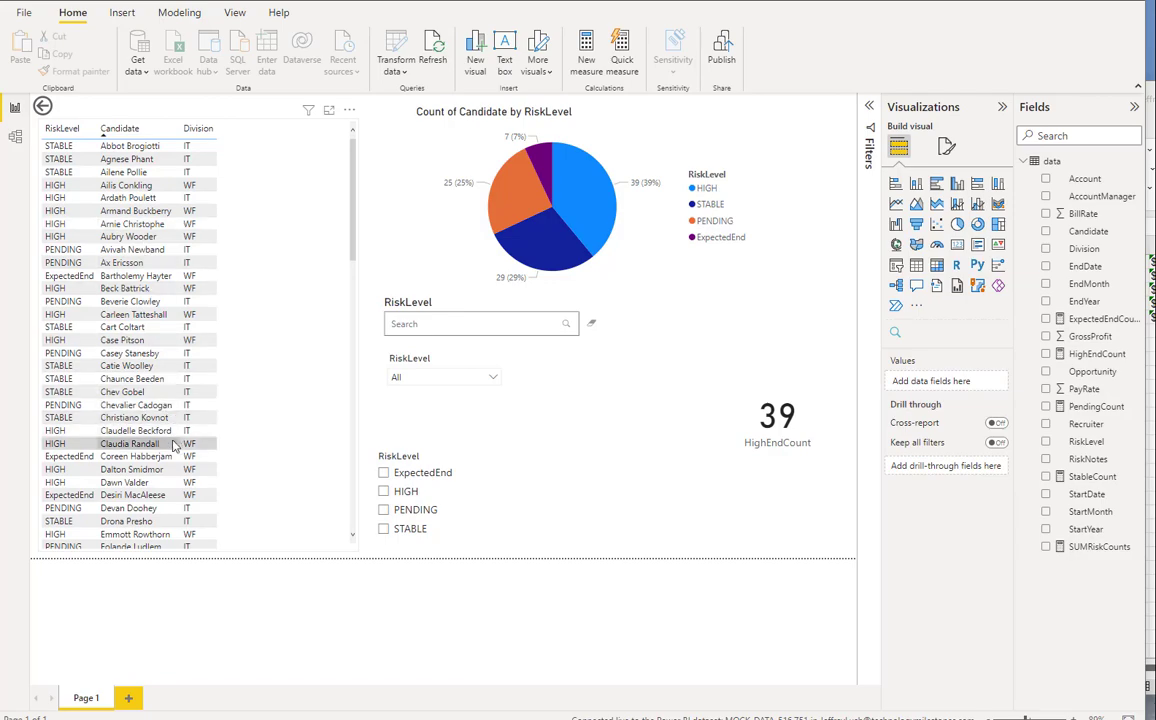
key(alt+Tab)
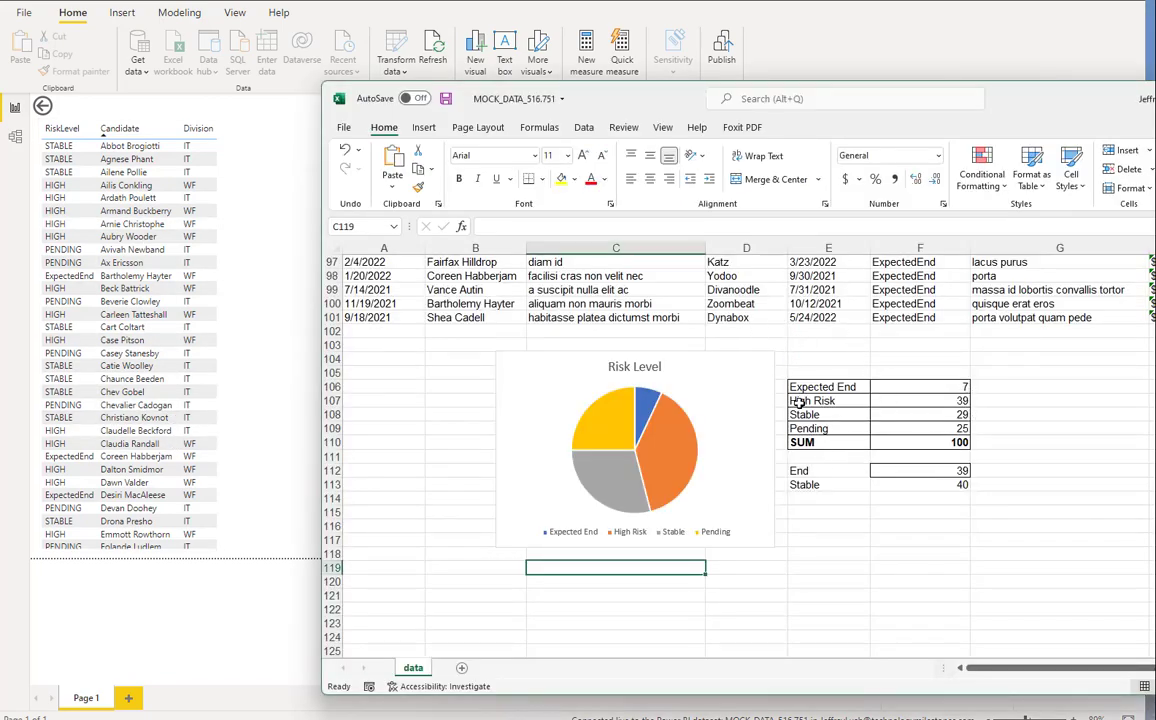
click(172, 608)
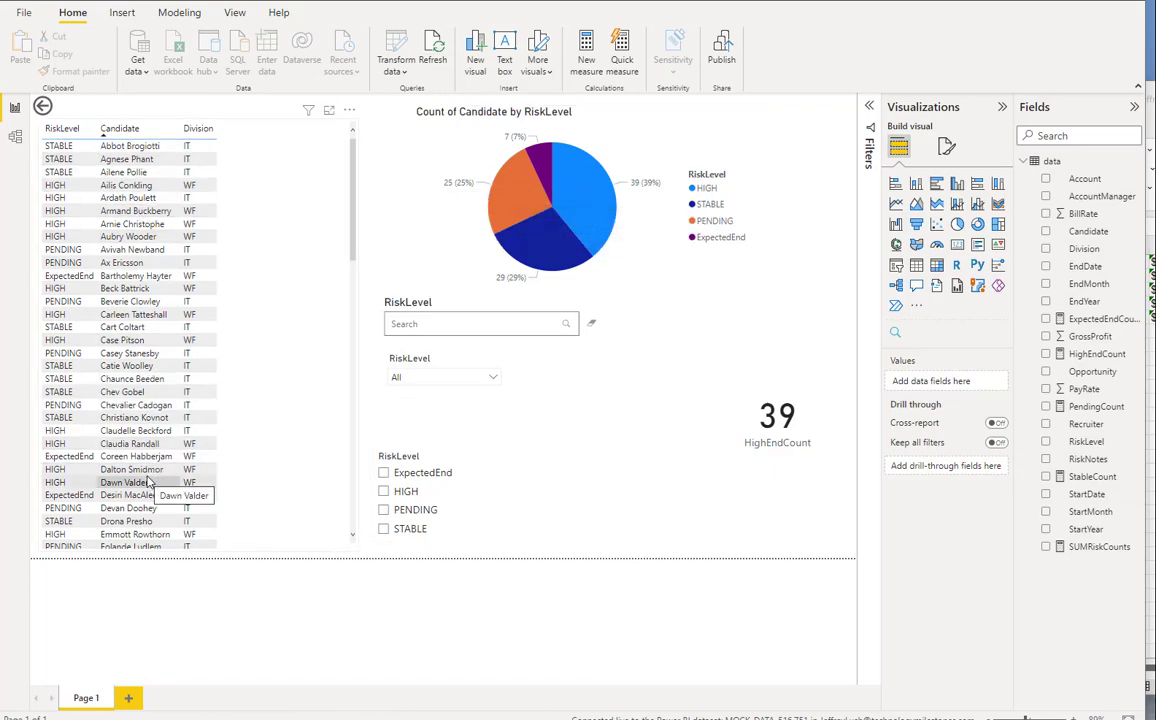
Cross-filter by the PENDING pie slice, clear it, then filter to the ExpectedEnd slice
mouse_move(547, 205)
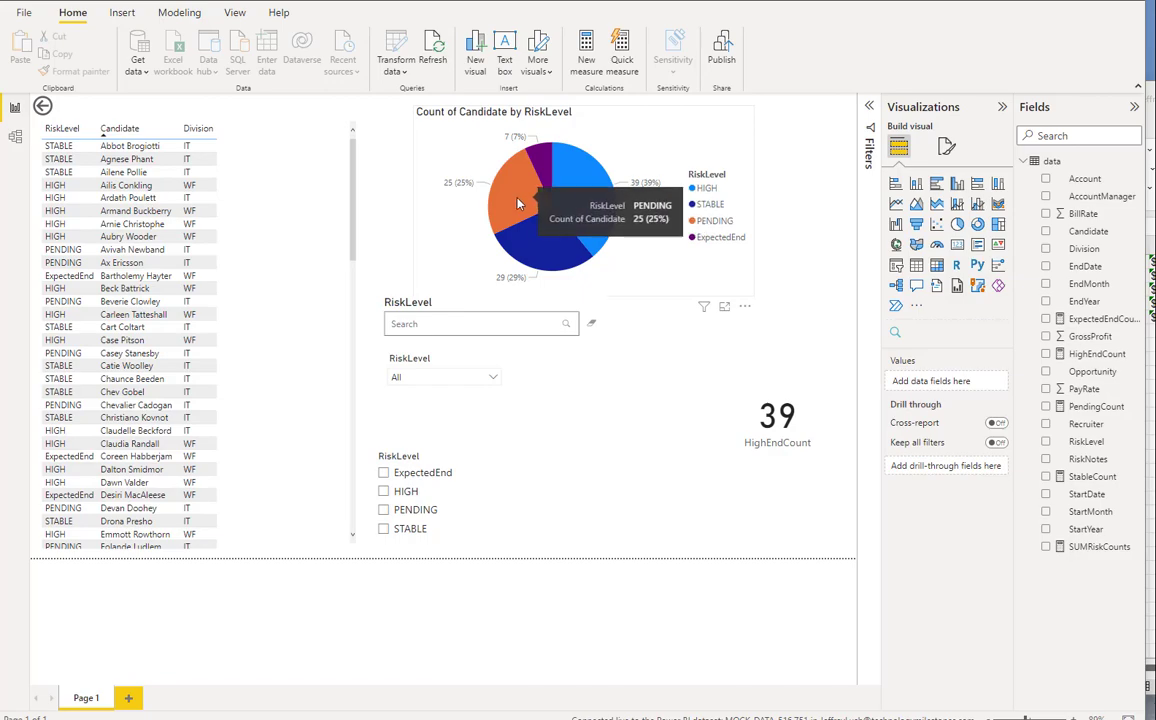
click(517, 203)
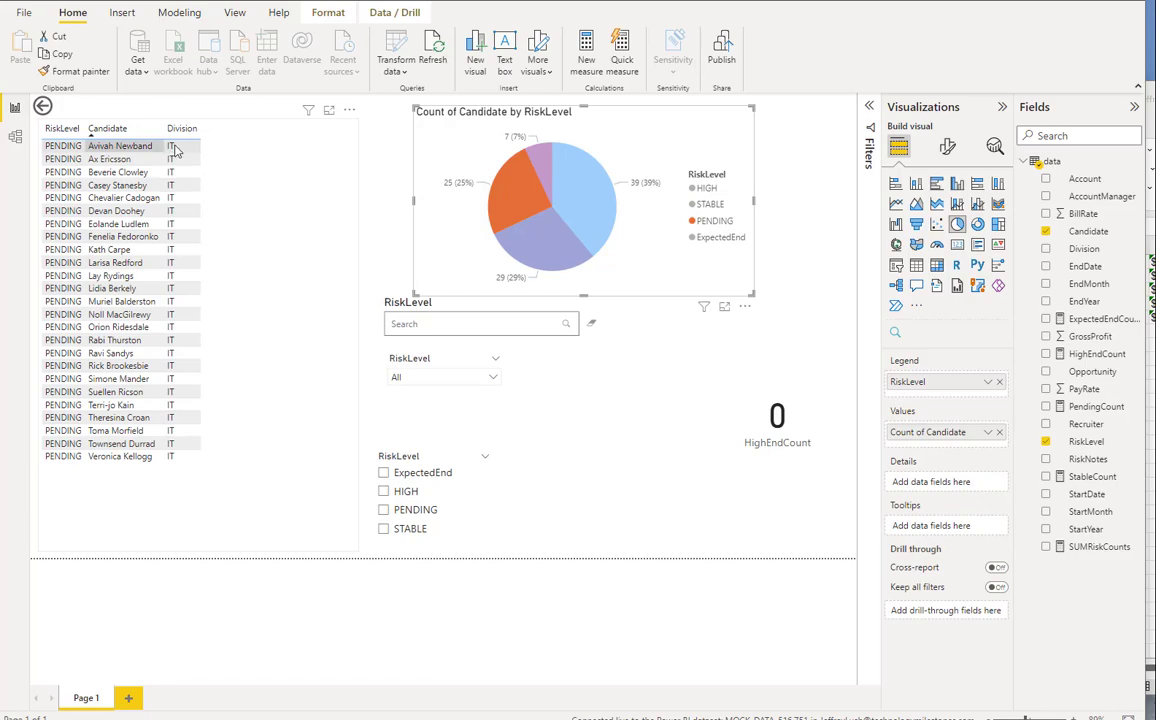
right_click(349, 119)
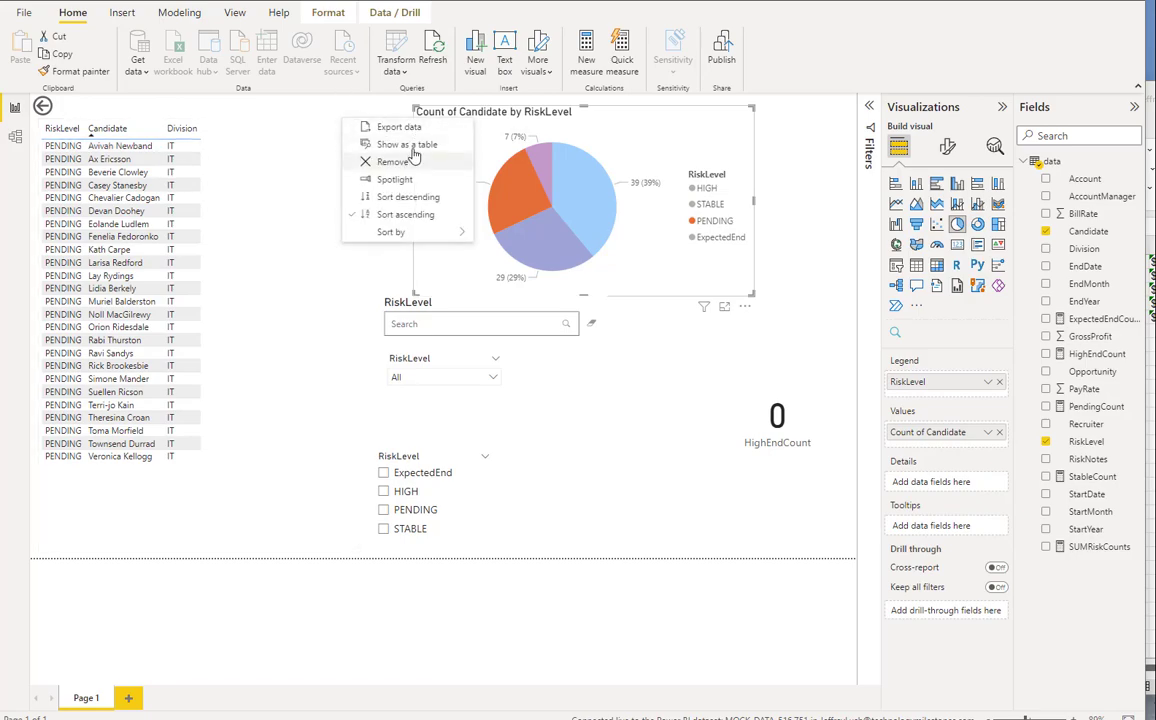
click(211, 501)
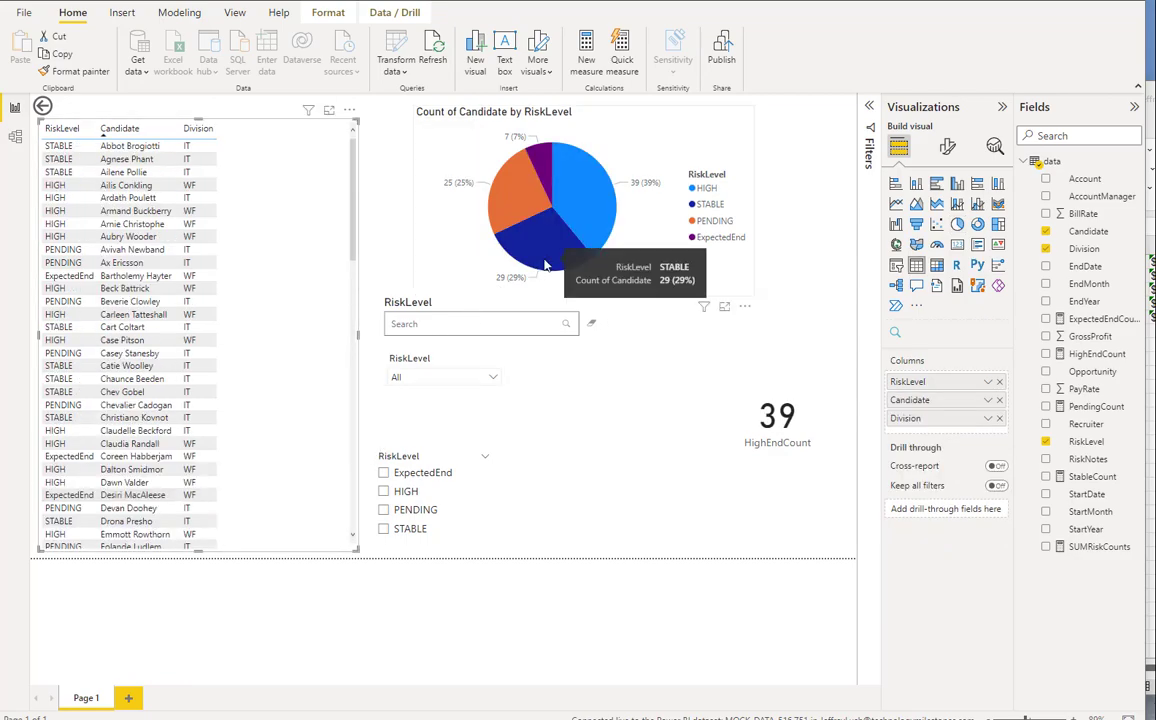
click(544, 168)
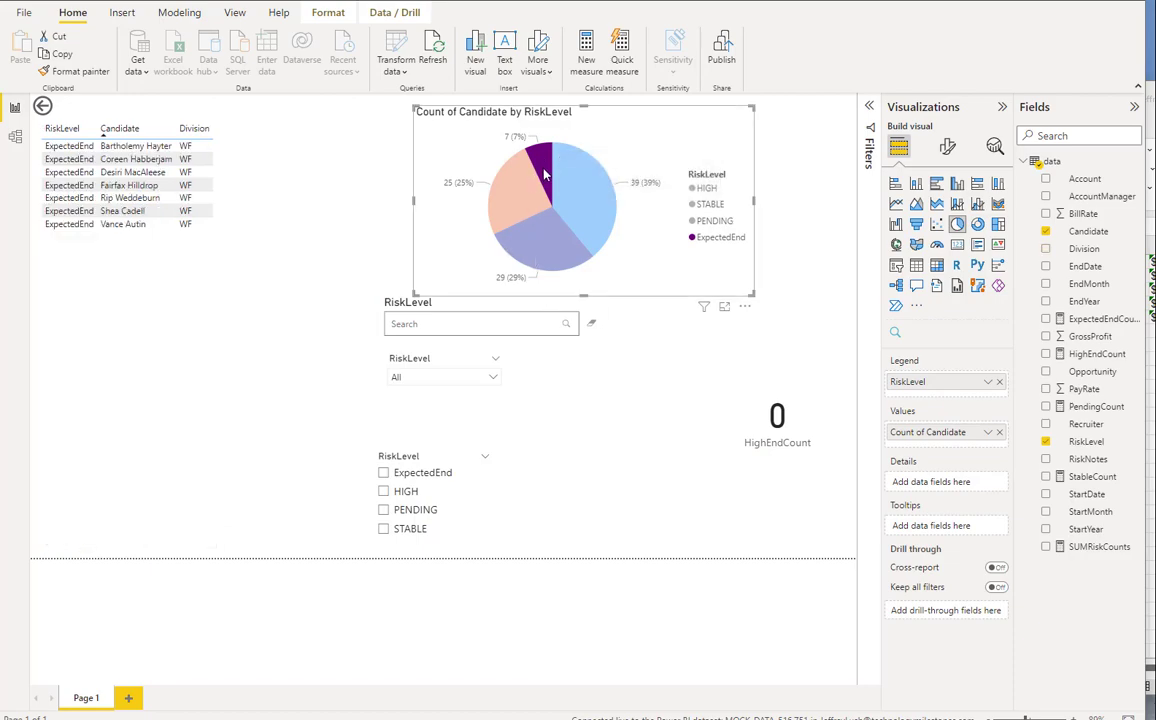
click(349, 110)
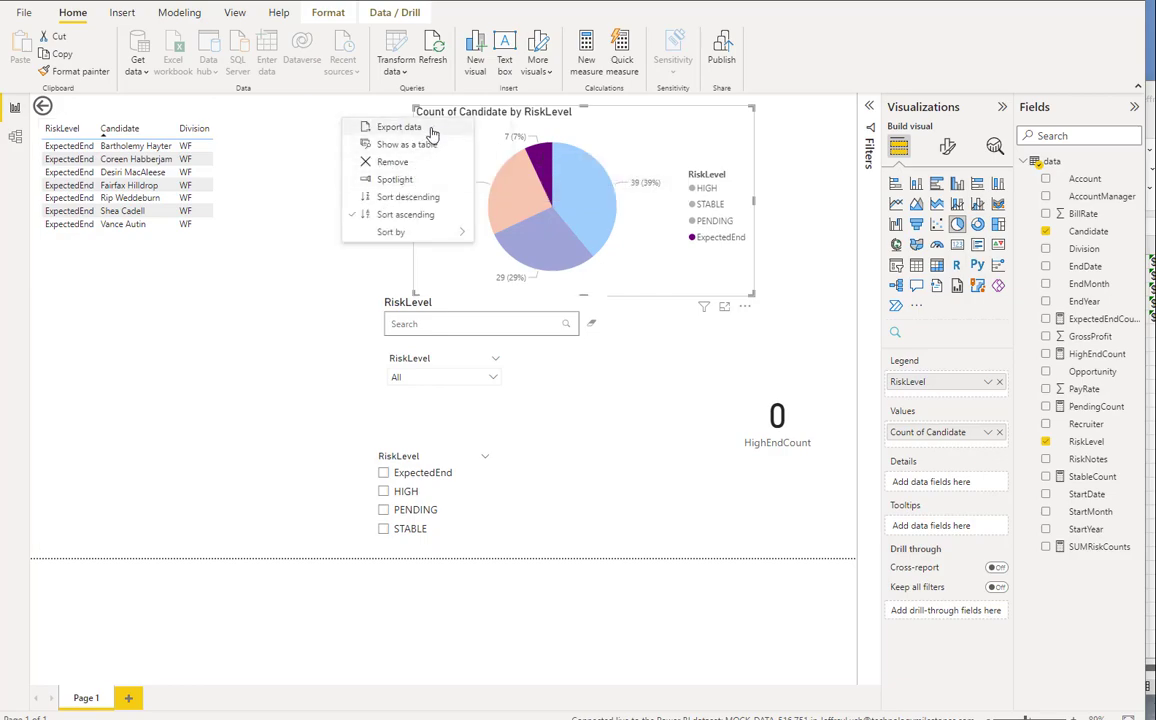
Search the RiskLevel slicer for 'hIGH' to filter the report, then clear the search
click(237, 375)
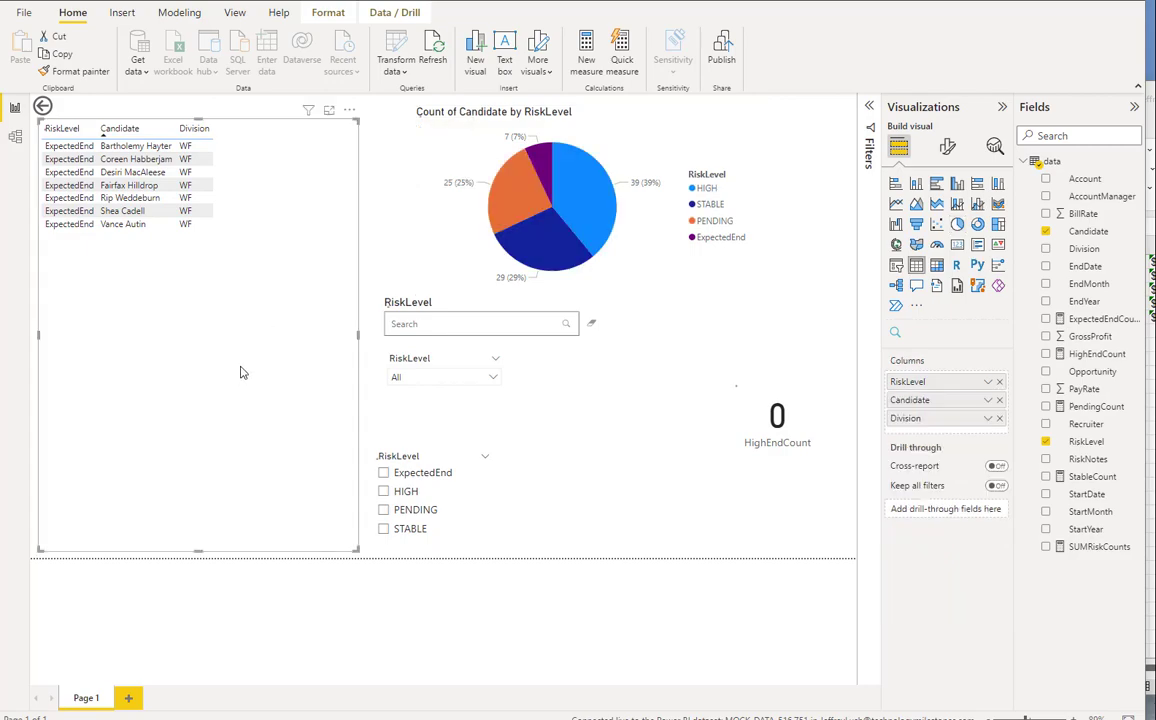
click(645, 450)
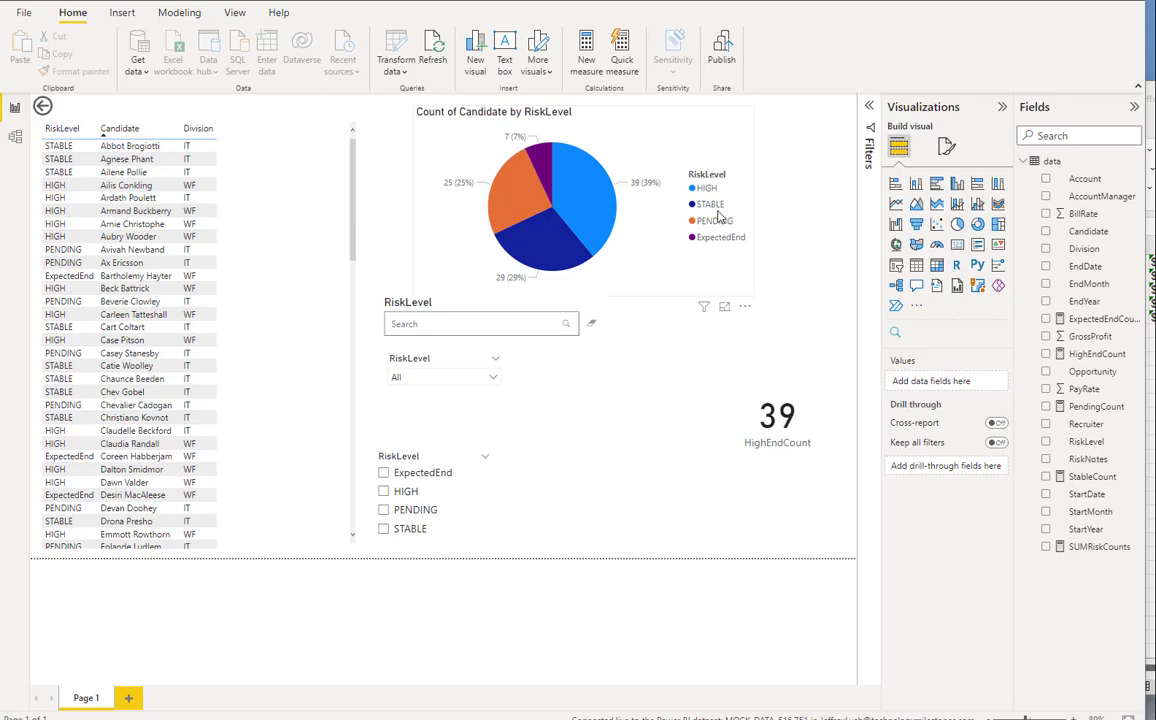
click(441, 321)
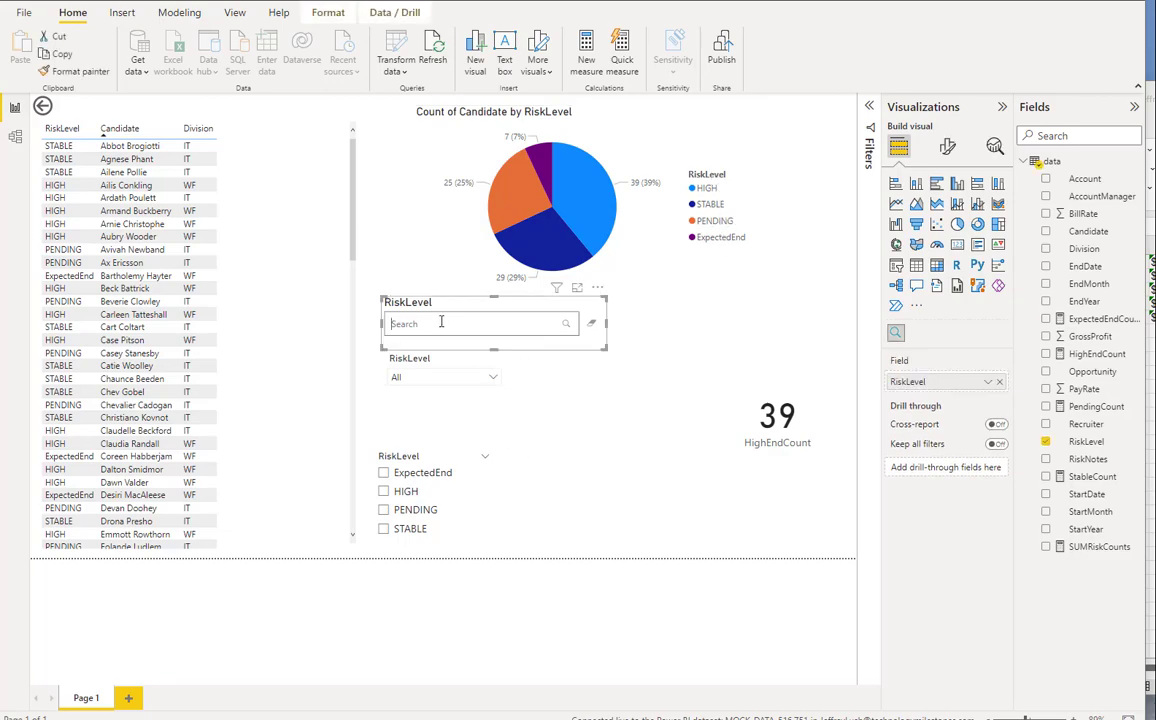
text(hIGH)
key(Return)
scroll(170, 291, down, 3)
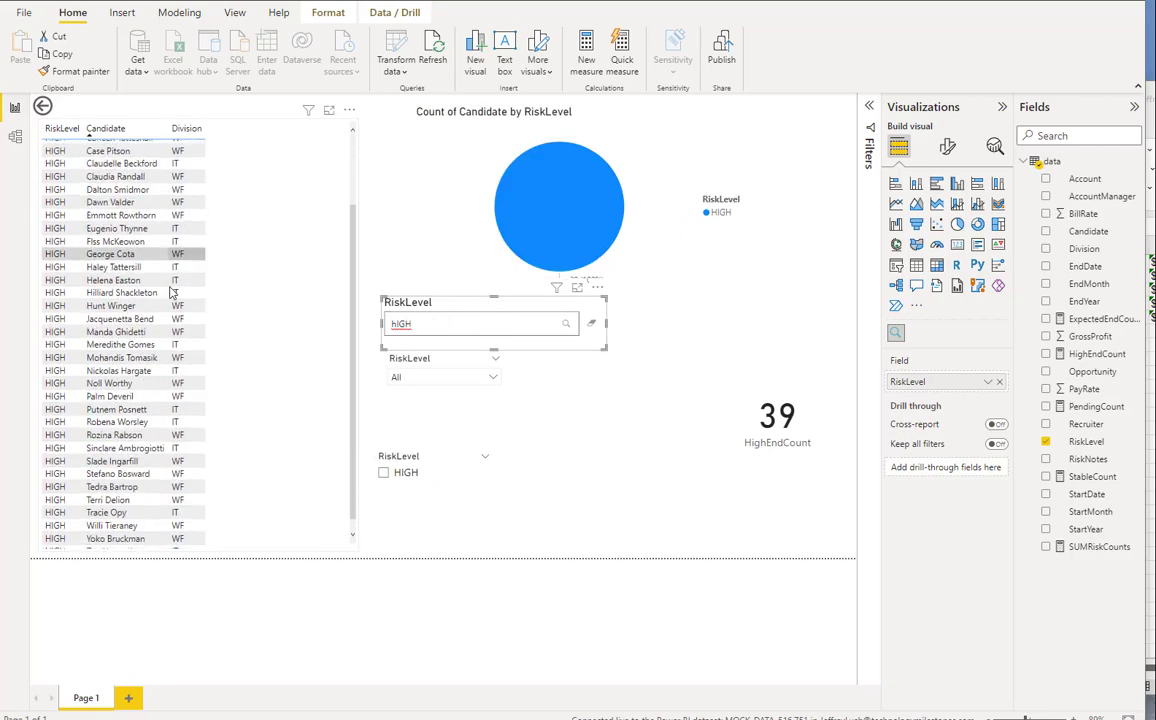
scroll(170, 291, up, 3)
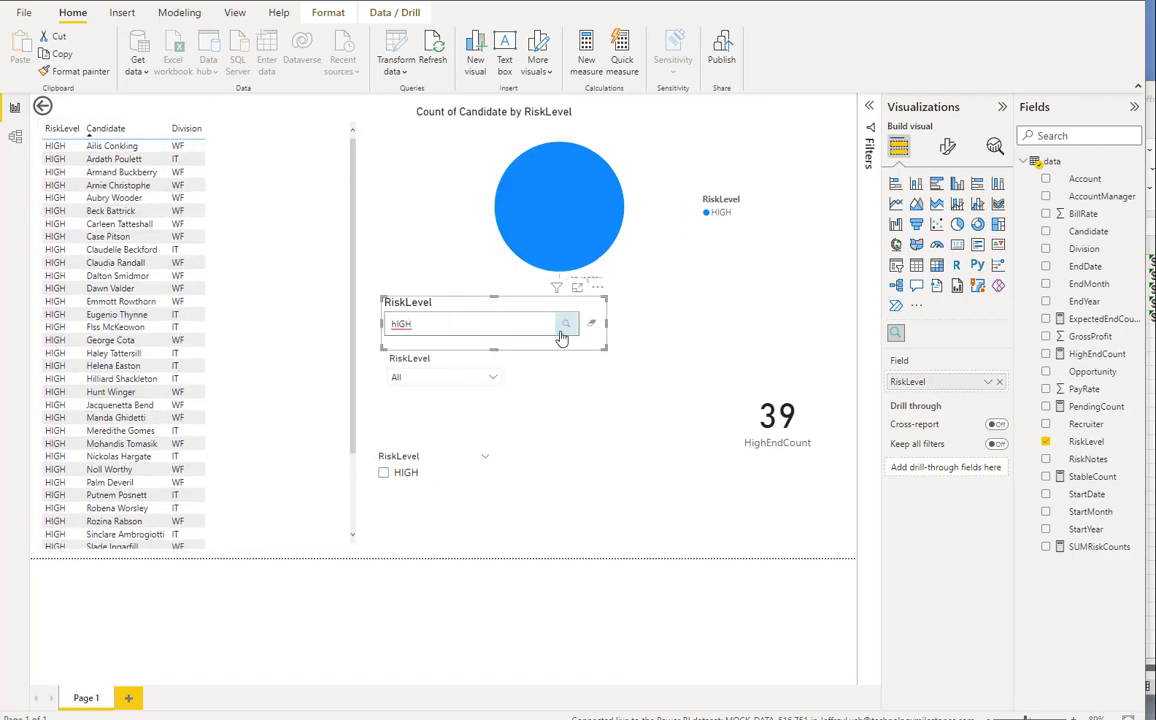
click(591, 323)
Filter the dropdown RiskLevel slicer to HIGH, then reset it to All
click(448, 362)
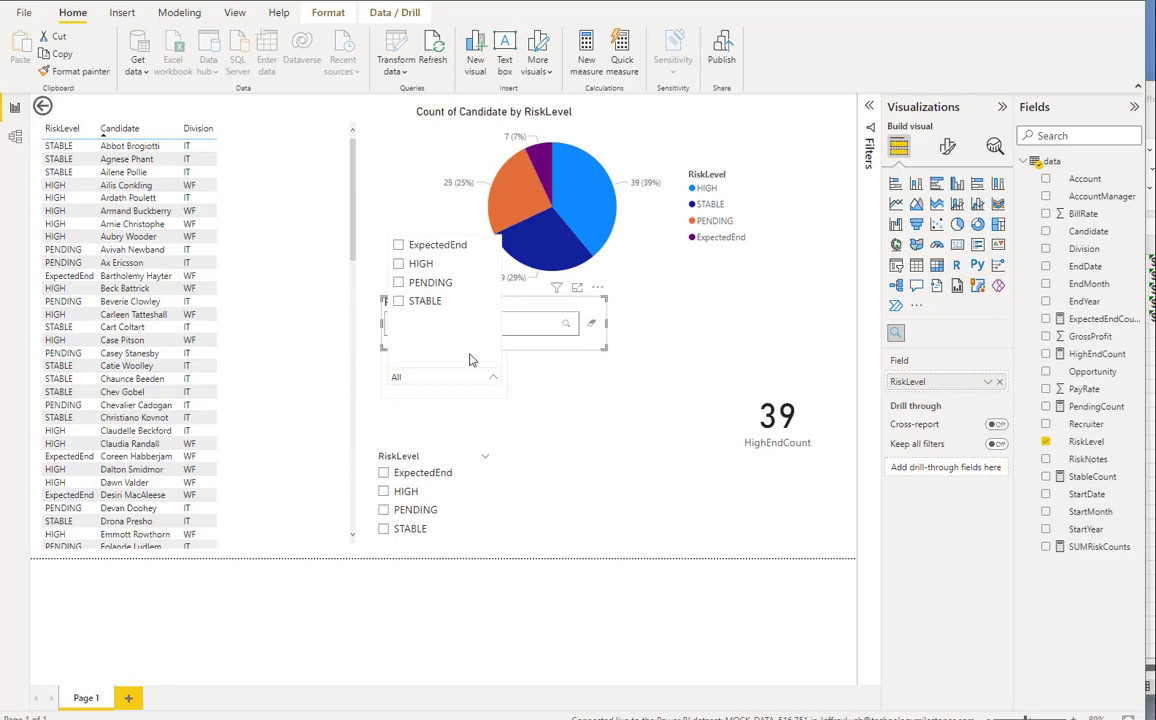
click(399, 263)
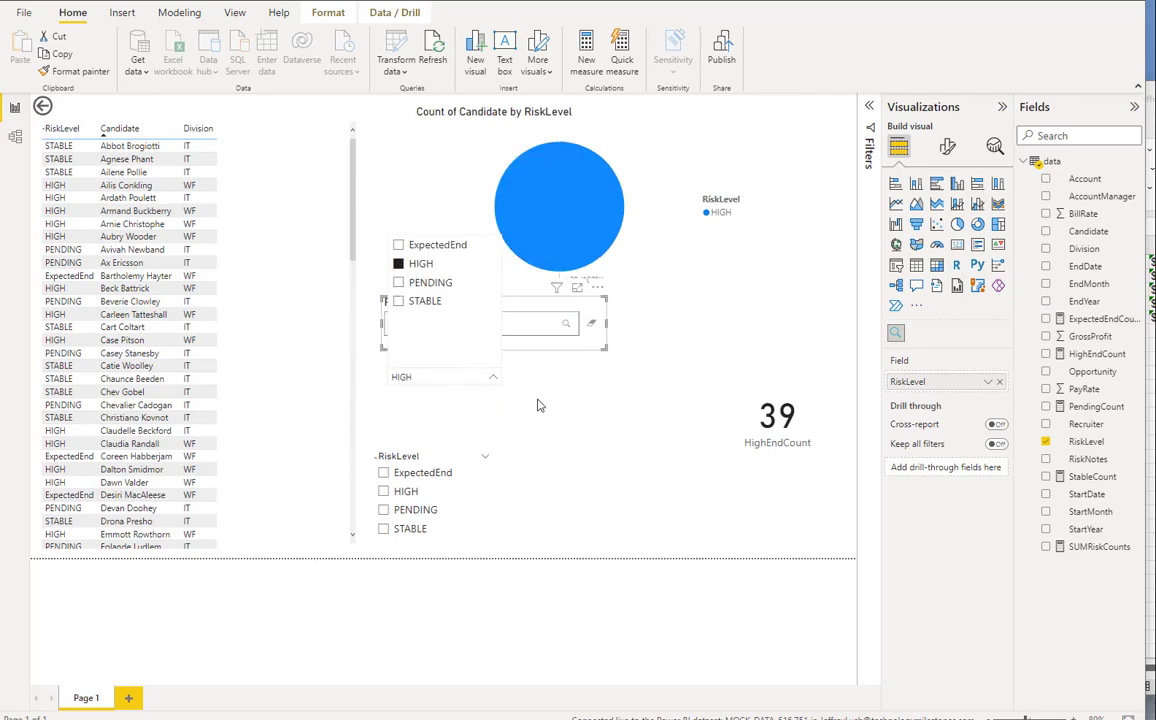
click(588, 440)
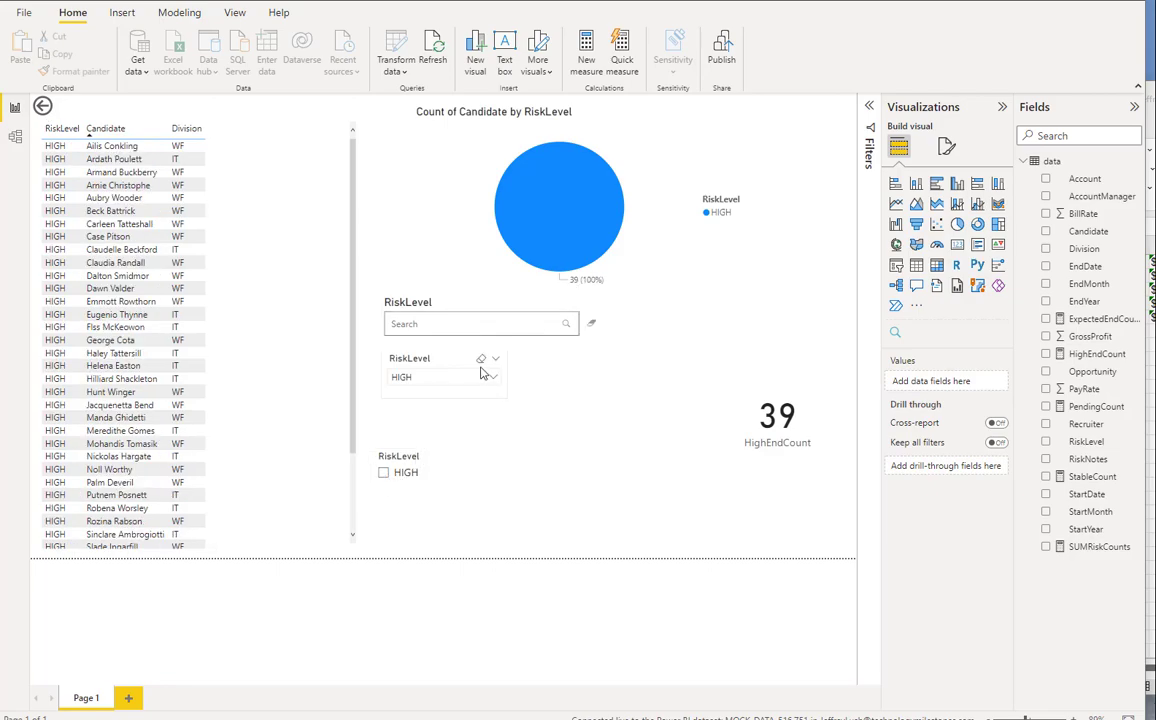
click(481, 358)
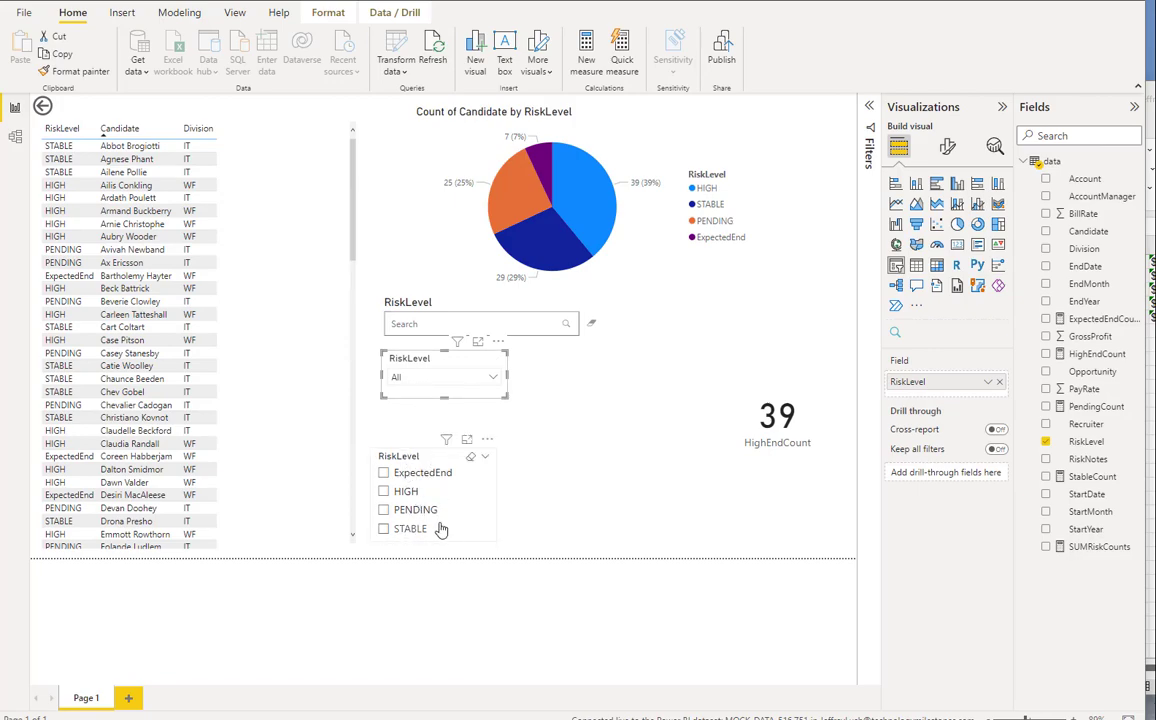
click(436, 432)
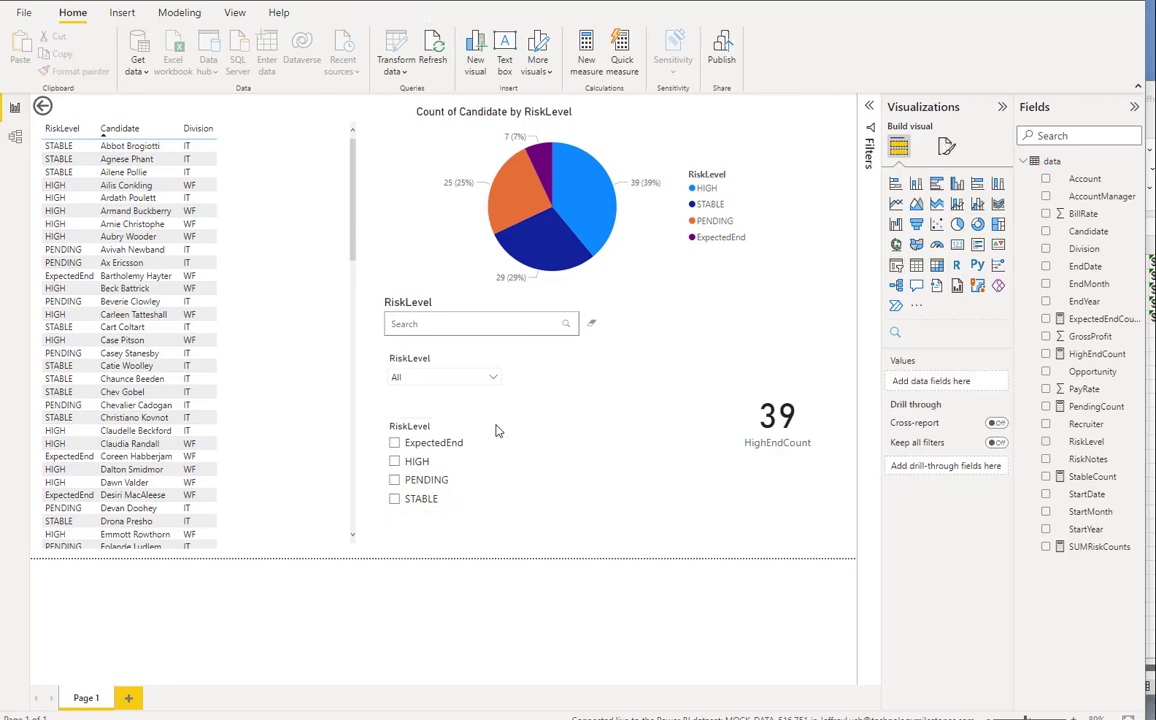
Test and clear an ExpectedEnd list-slicer filter, then move the HighEndCount card up beside the search slicer
click(425, 448)
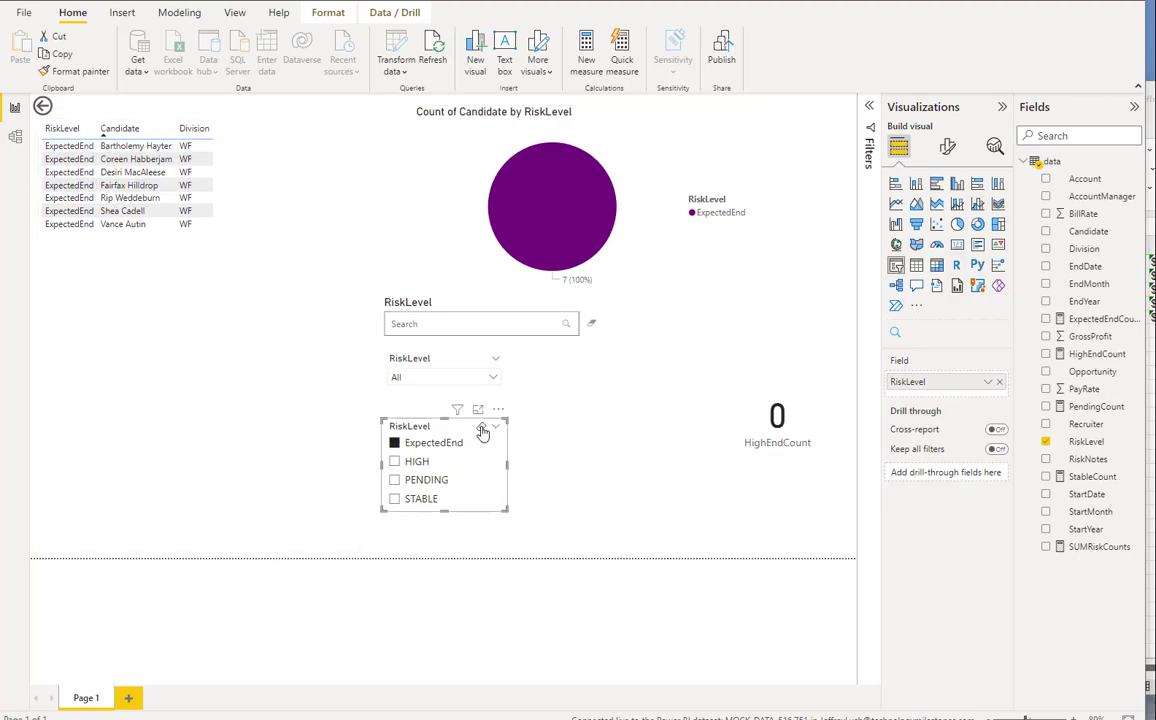
click(481, 429)
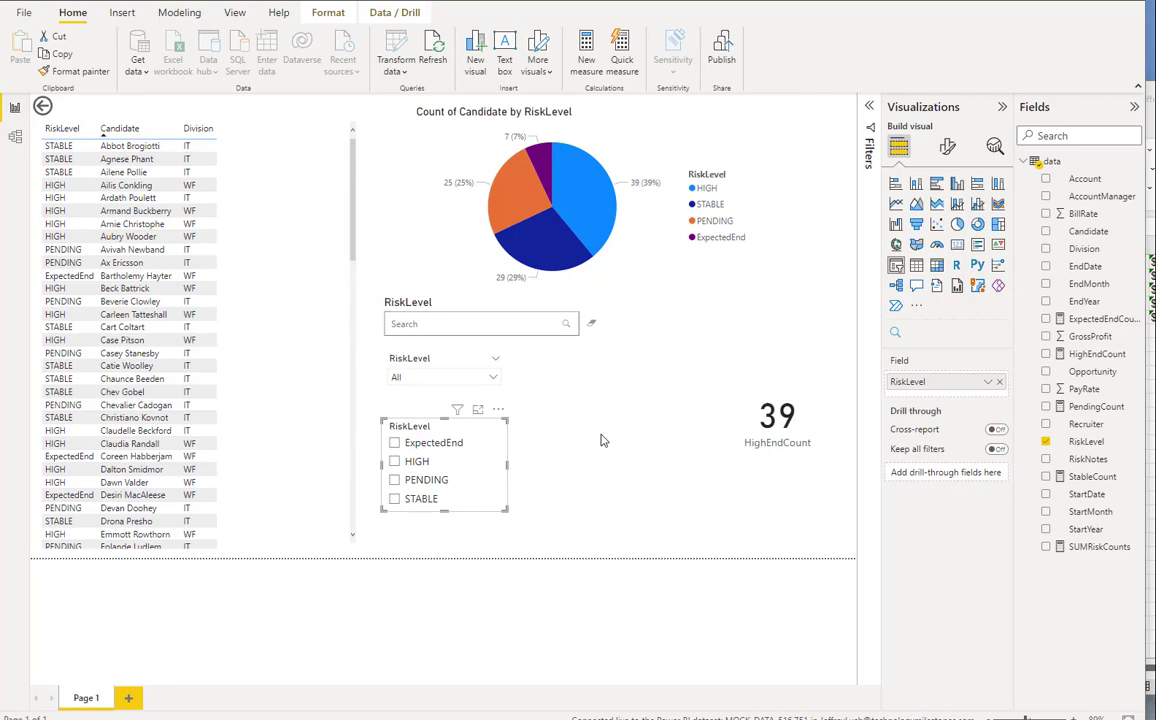
click(800, 420)
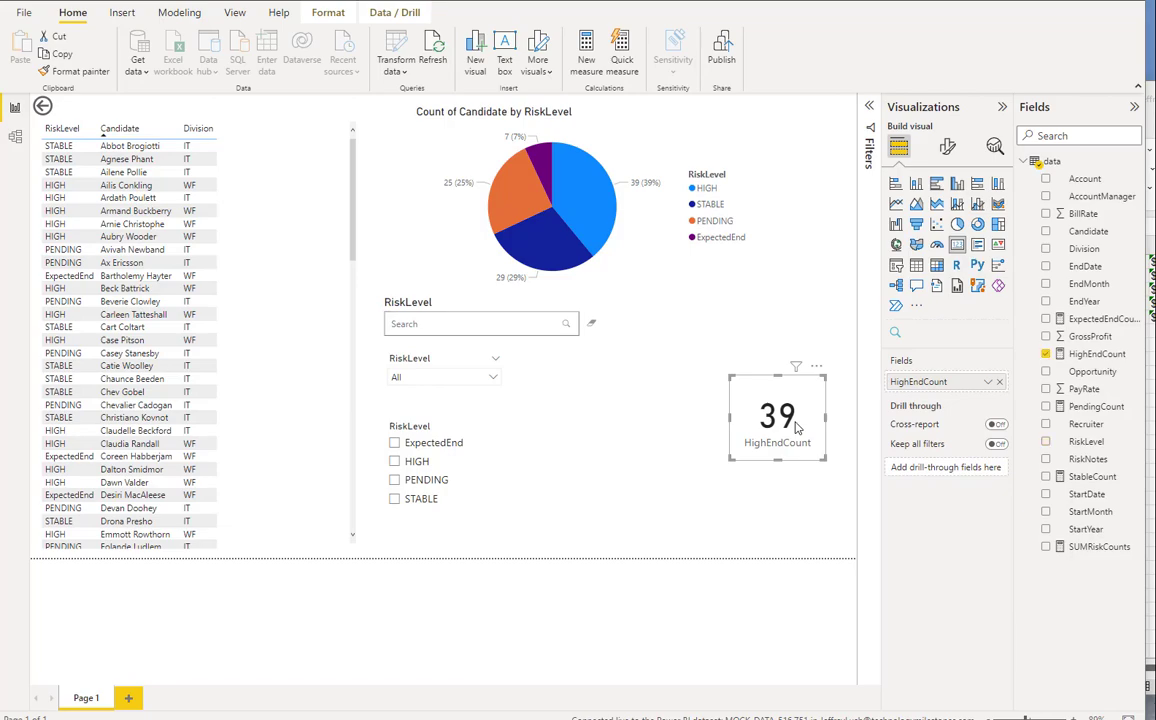
drag(745, 392, 728, 298)
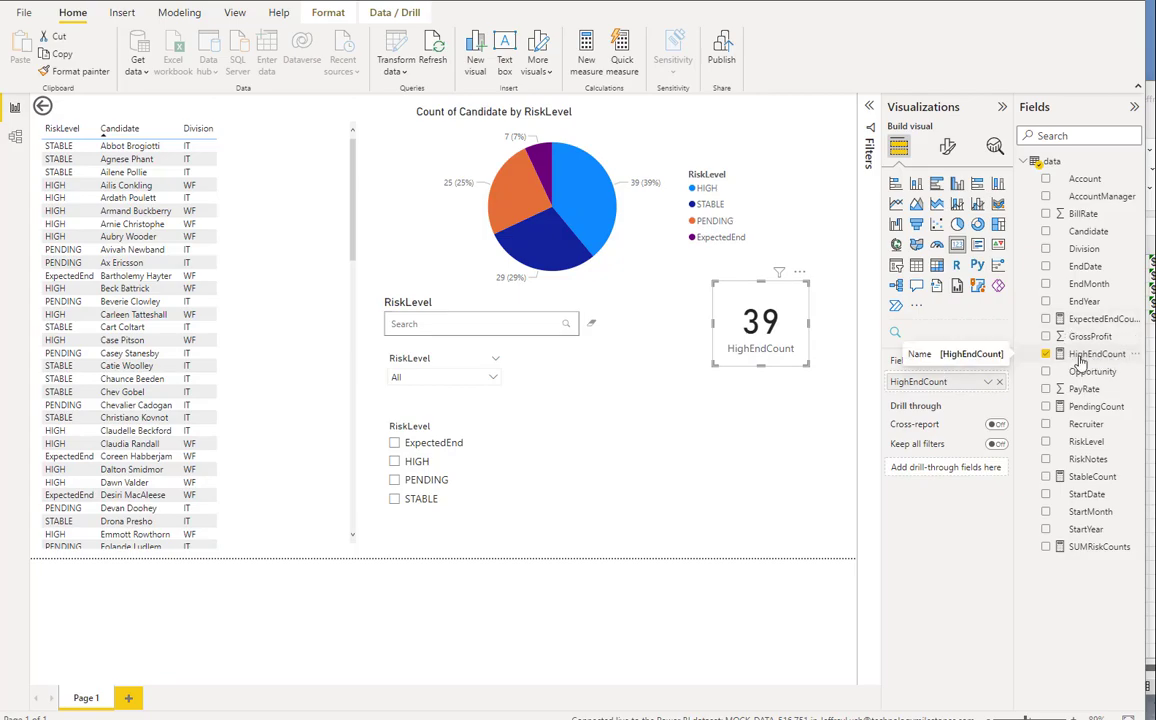
Show the HighEndCount measure's COUNTX formula ending in +0, then switch to Excel
click(1130, 372)
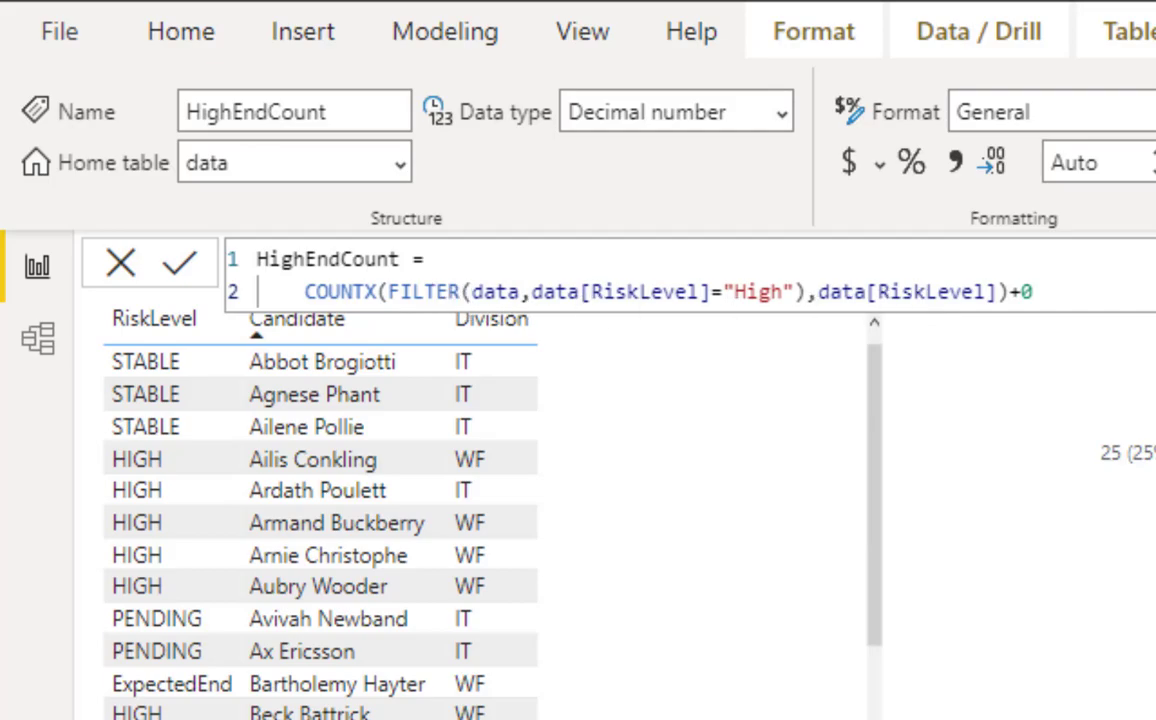
key(alt+Tab)
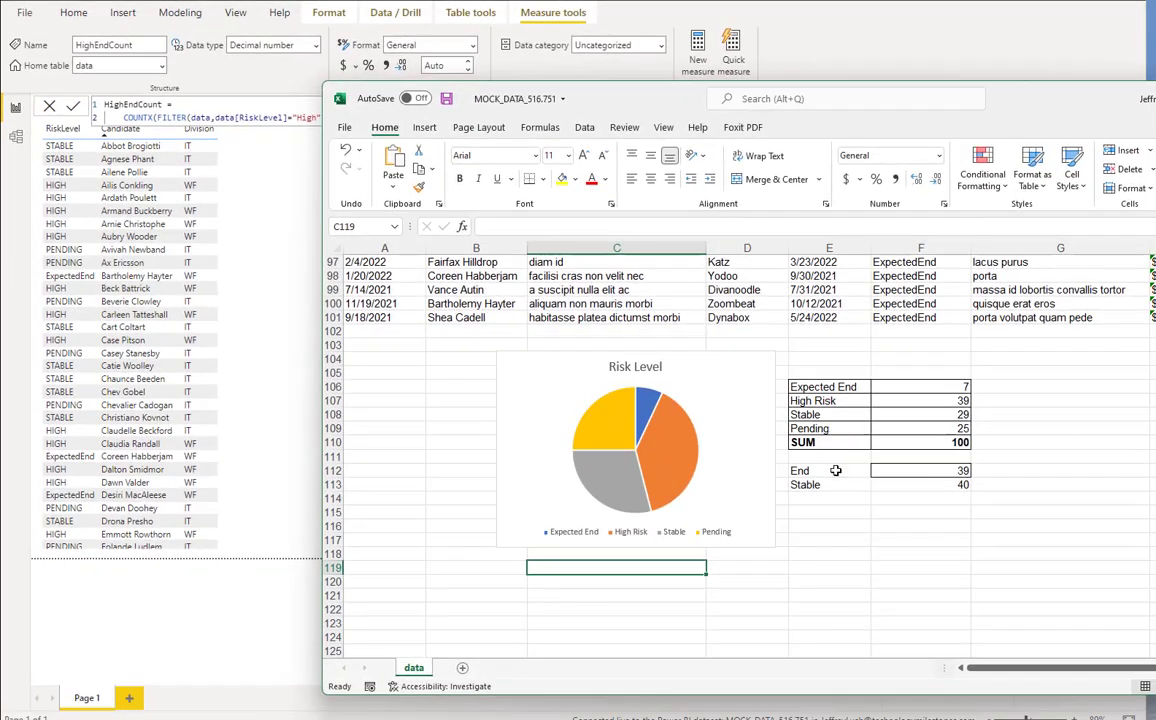
Check the COUNTIF formula in F106, then move Excel aside and return to Power BI
click(845, 397)
click(955, 387)
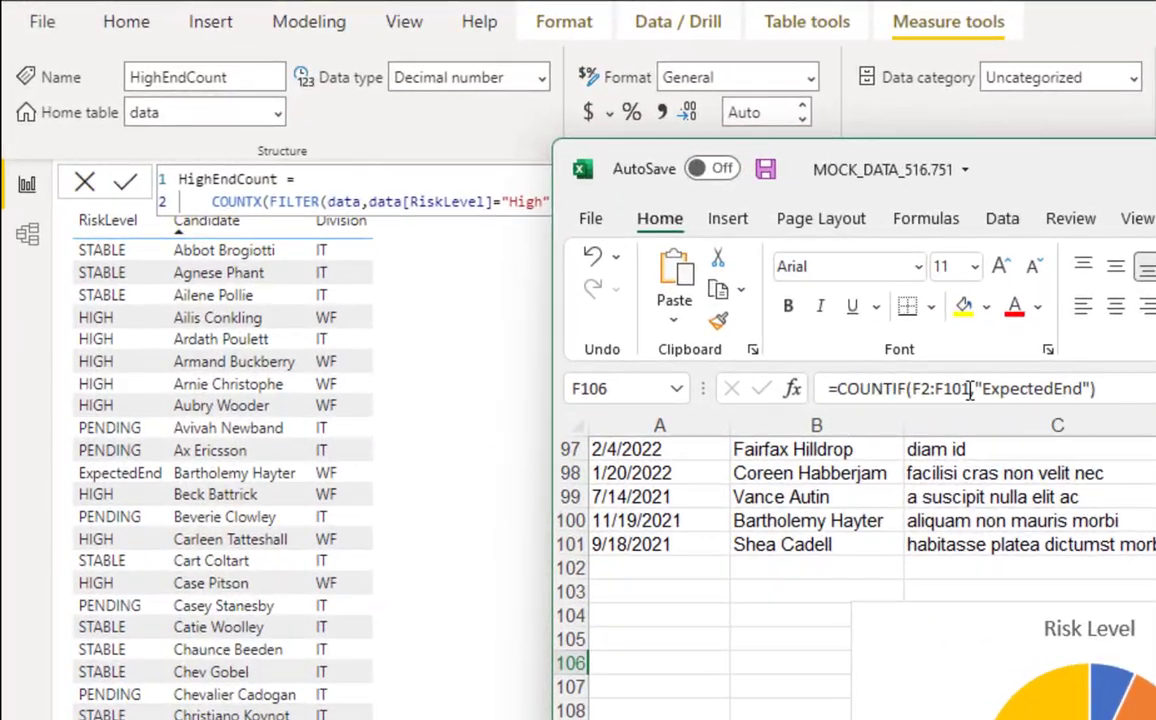
drag(1040, 168, 635, 250)
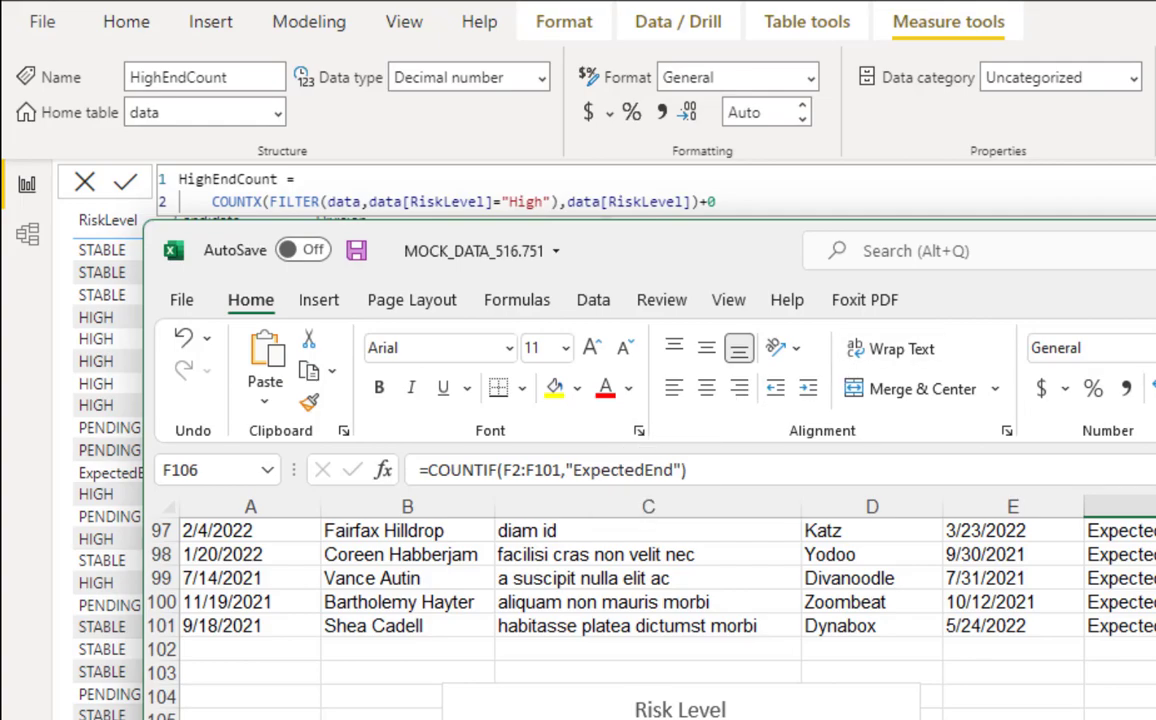
drag(600, 250, 1143, 242)
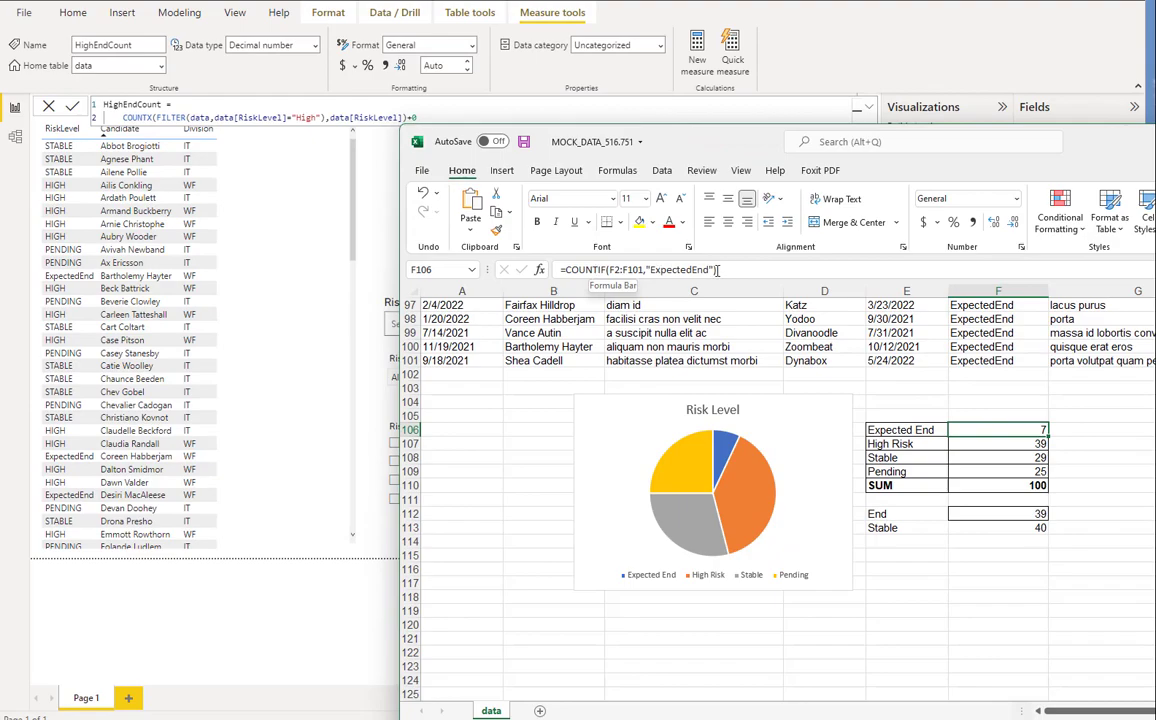
click(446, 116)
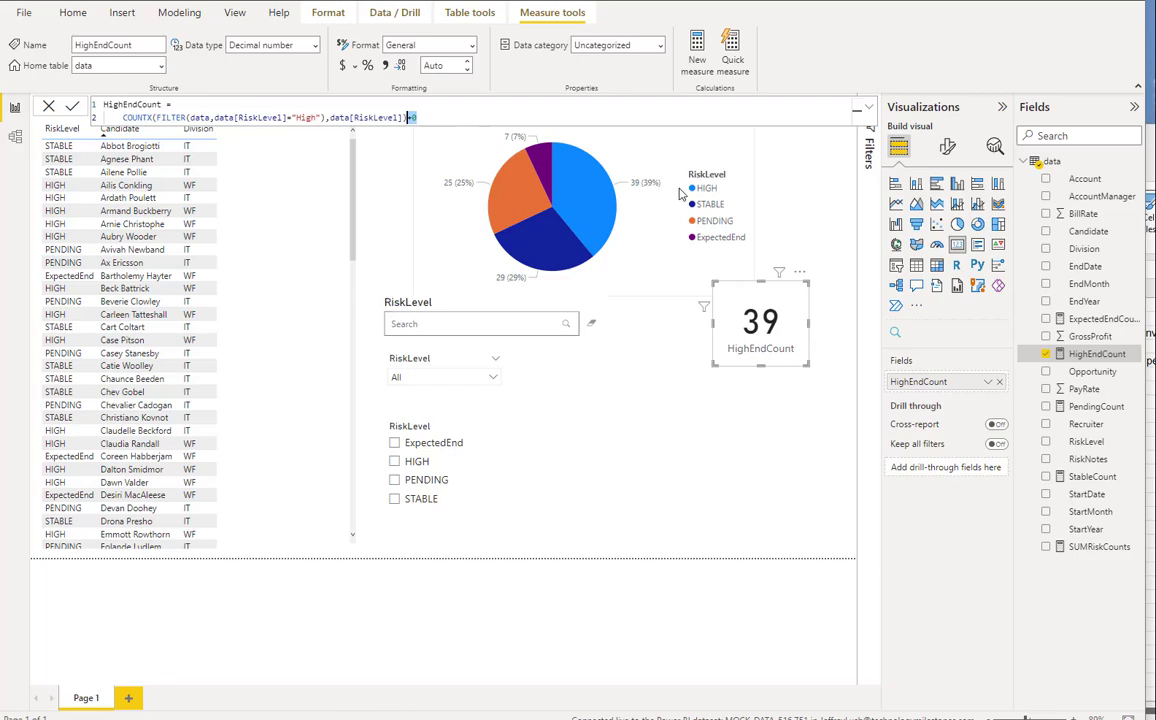
Remove +0 from the HighEndCount measure, test the ExpectedEnd slicer (card shows Blank), then clear it
key(BackSpace)
click(72, 105)
click(395, 444)
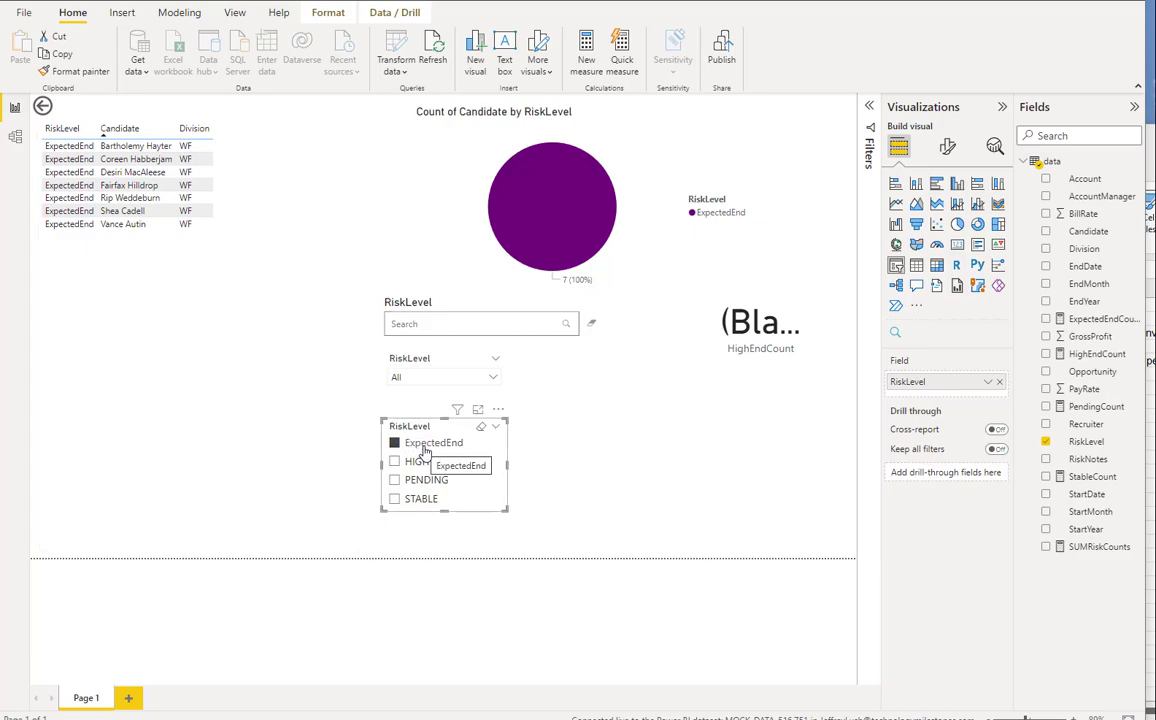
click(481, 426)
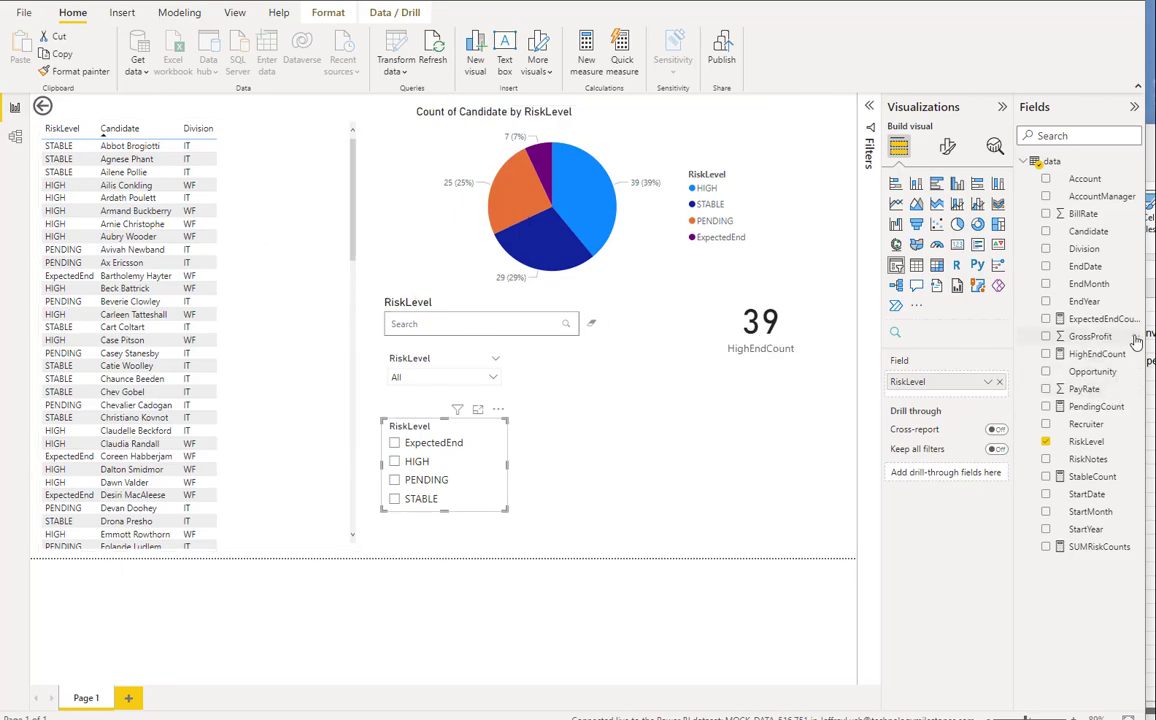
Re-edit the HighEndCount formula to end in +0 again and commit it, card showing 39
click(1040, 354)
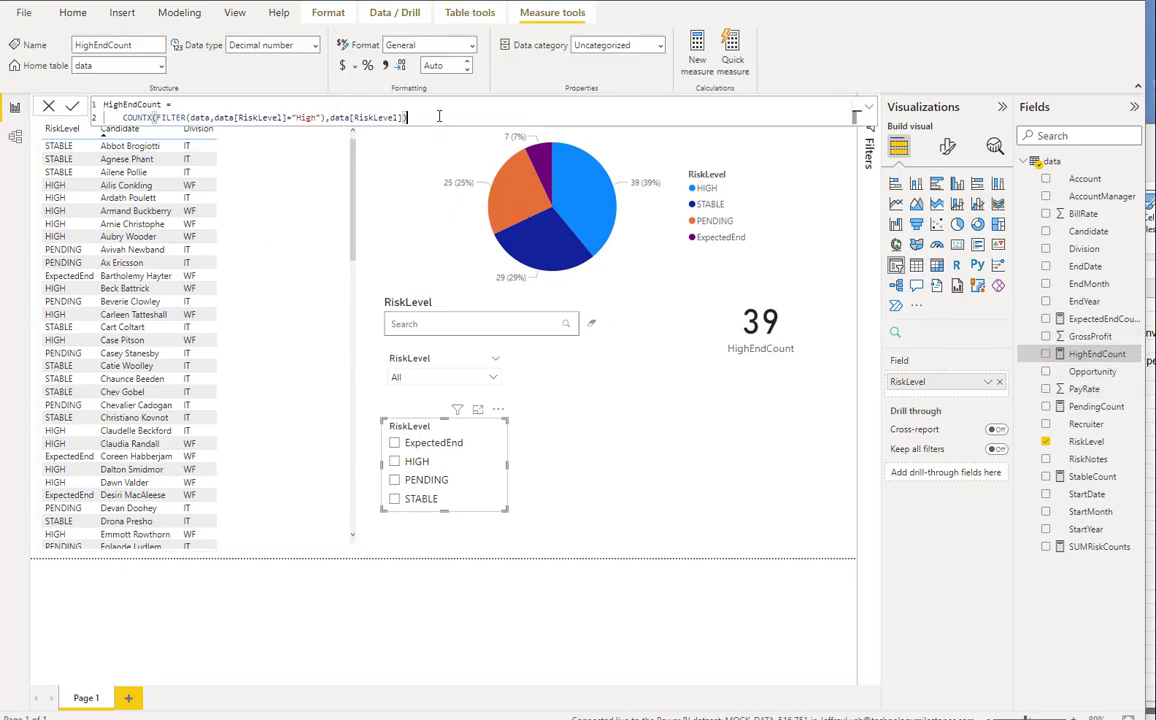
text(-)
click(74, 108)
click(690, 428)
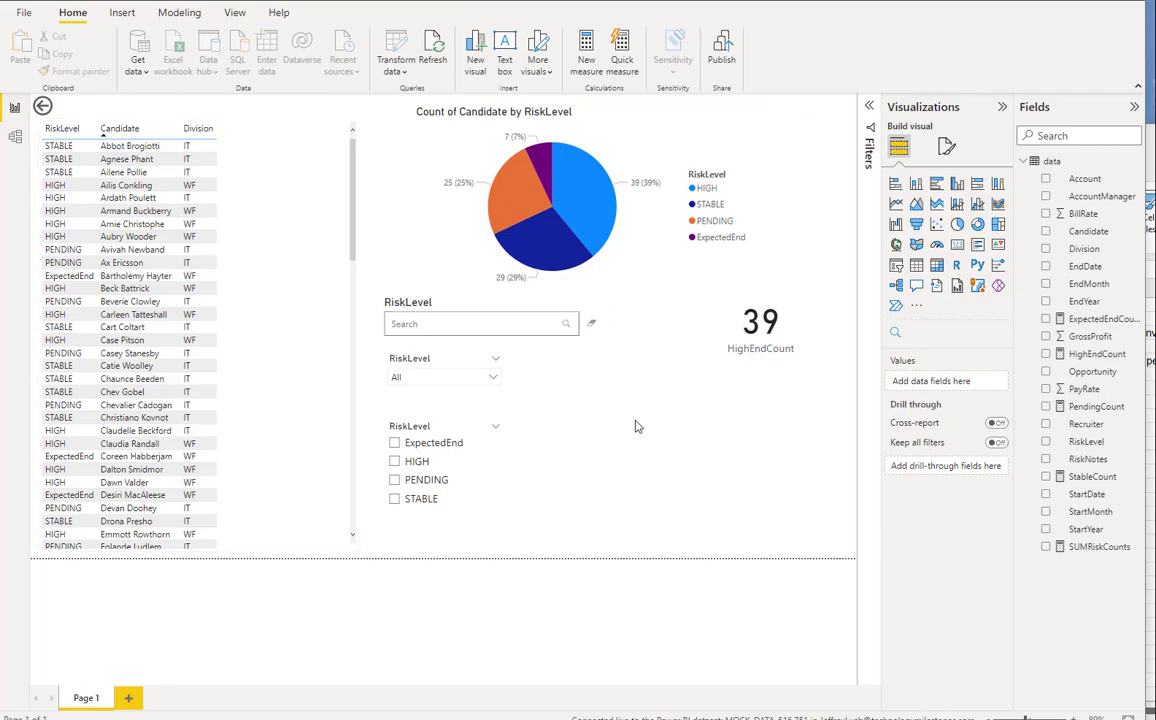
key(alt+Tab)
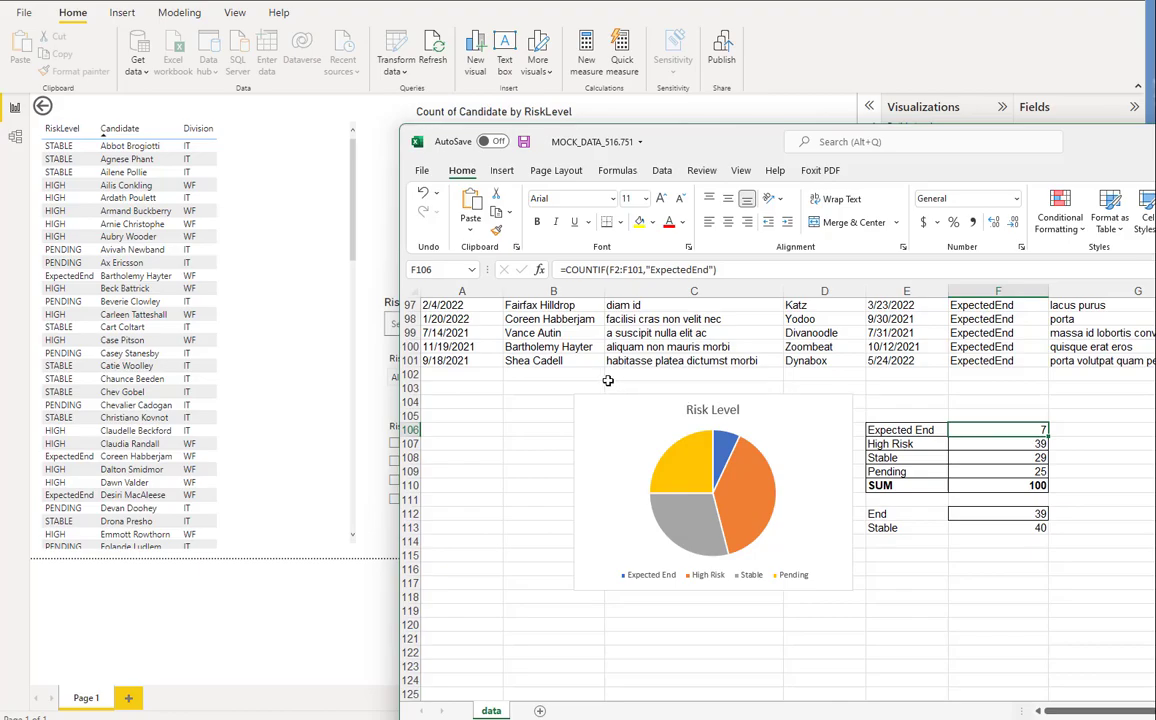
drag(538, 386, 1090, 655)
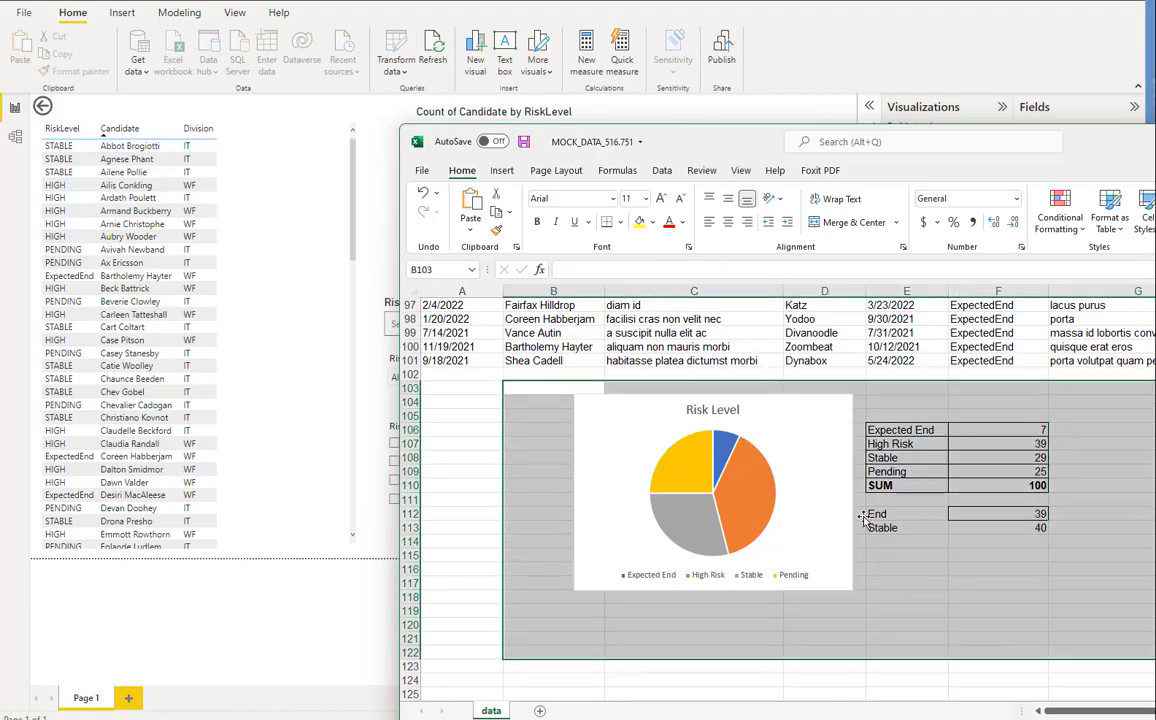
scroll(800, 349, up, 10)
scroll(800, 349, up, 20)
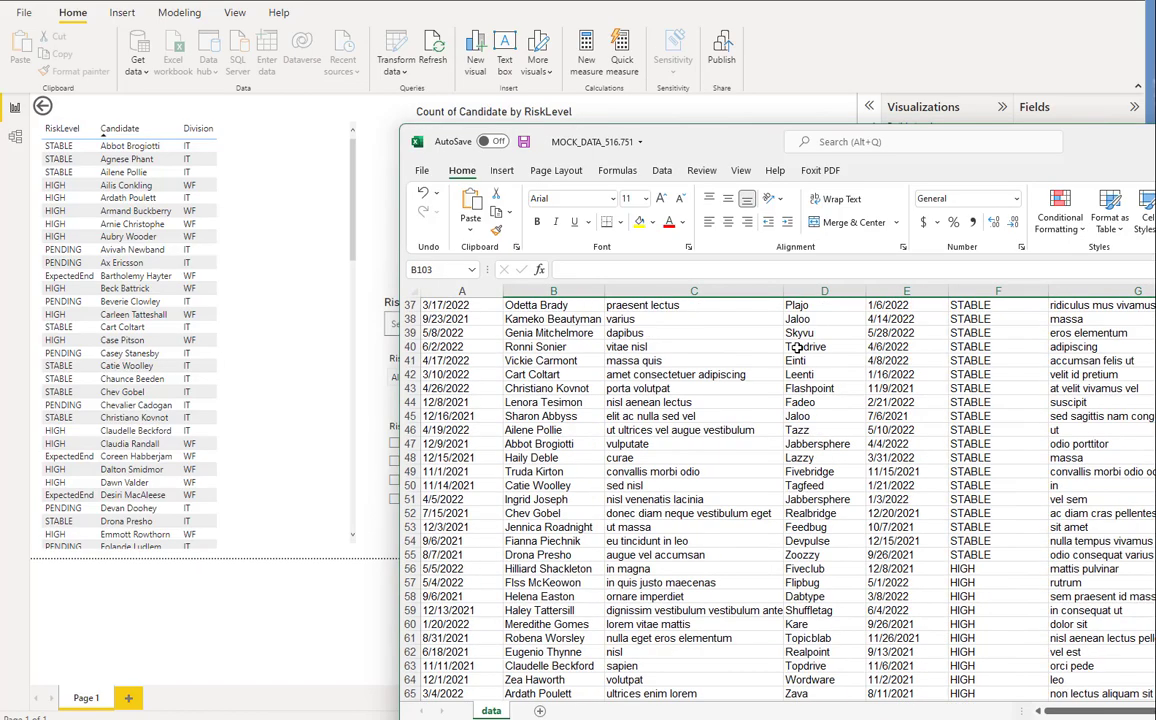
click(1110, 210)
key(Escape)
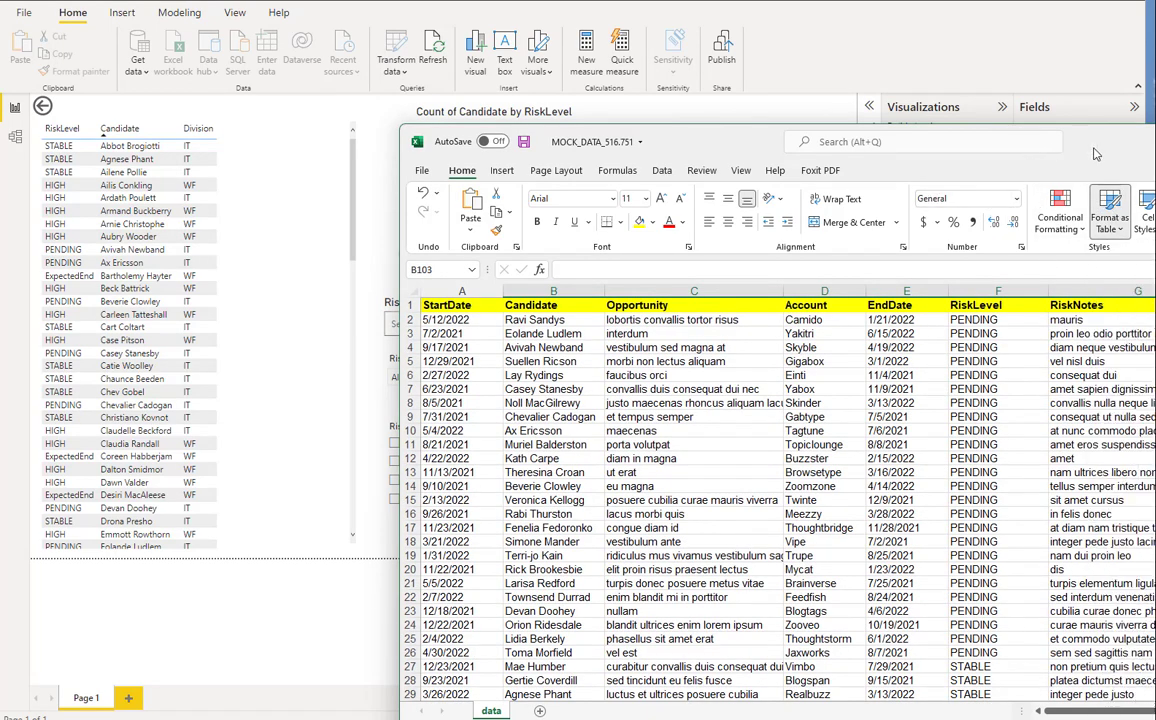
click(266, 660)
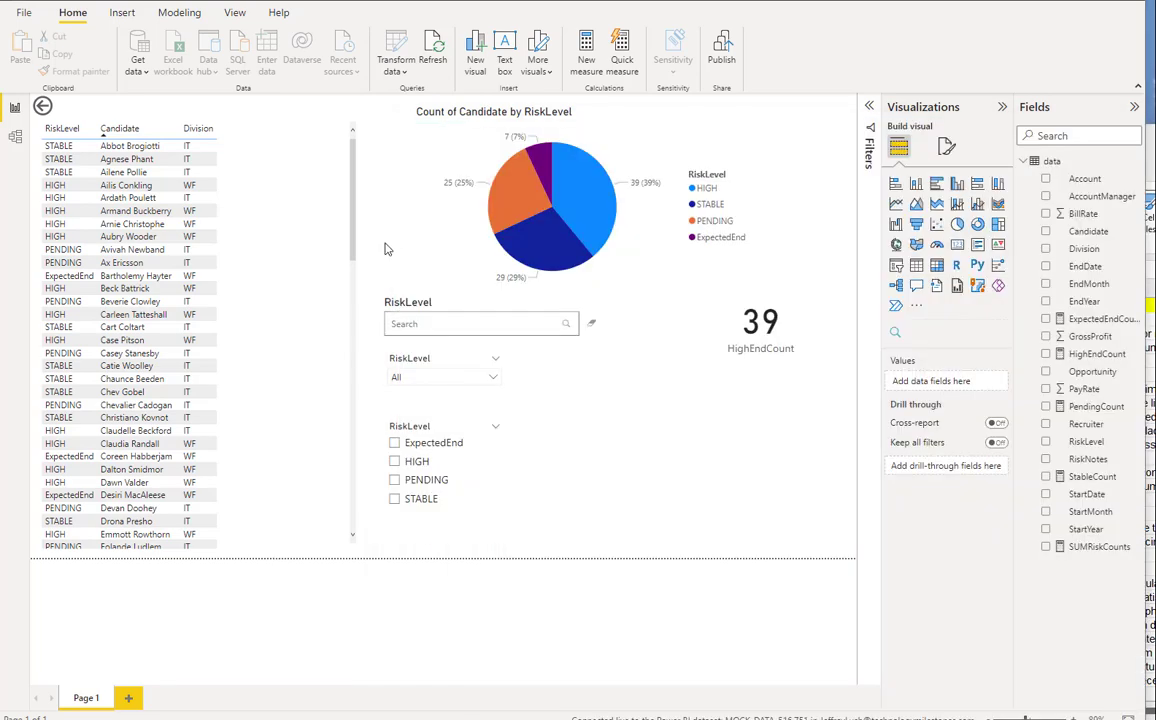